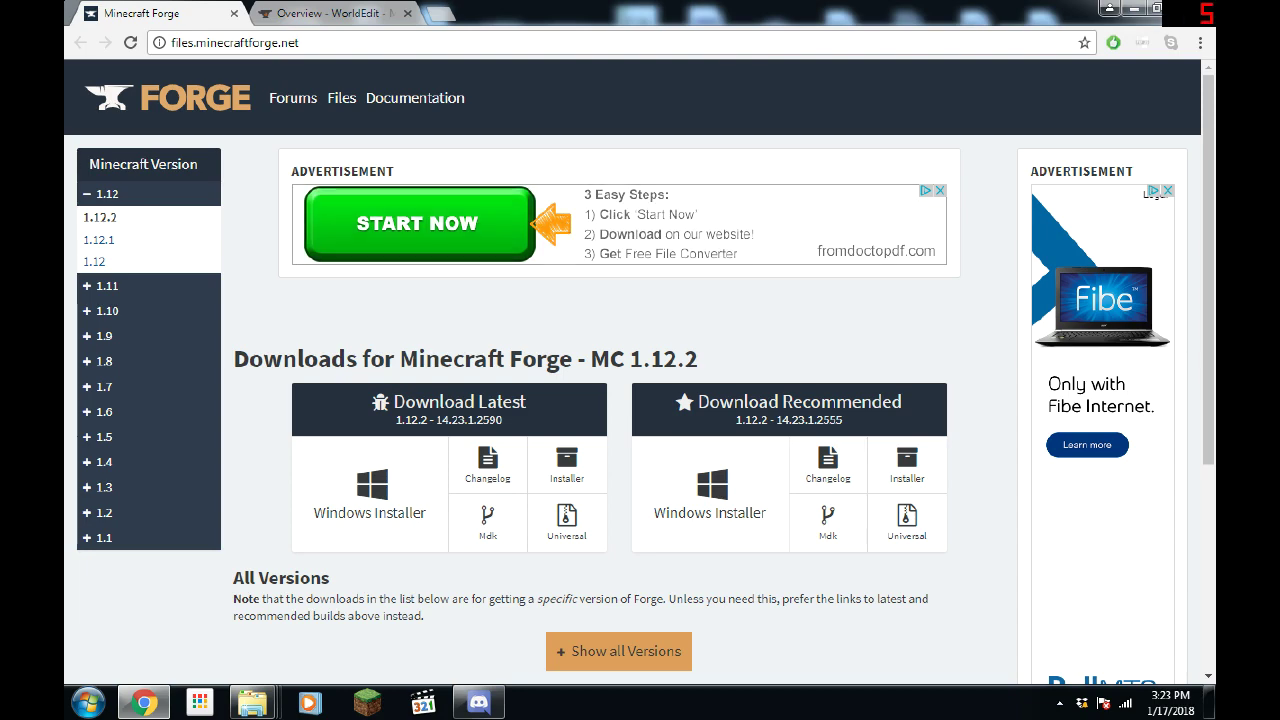
Step: Download the recommended Windows installer of Minecraft Forge for MC 1.12.2, version 14.23.1.2555
scroll(620, 400, "down", 3)
scroll(620, 400, "up", 2)
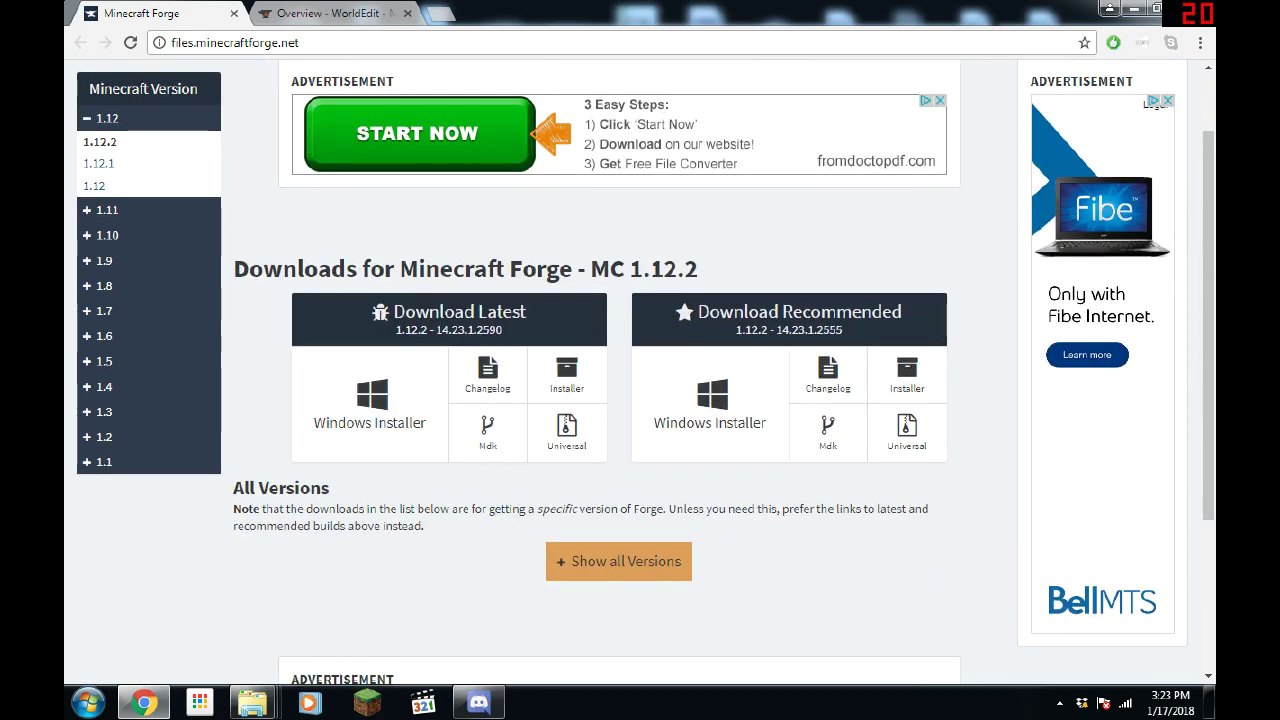
scroll(640, 370, "up", 1)
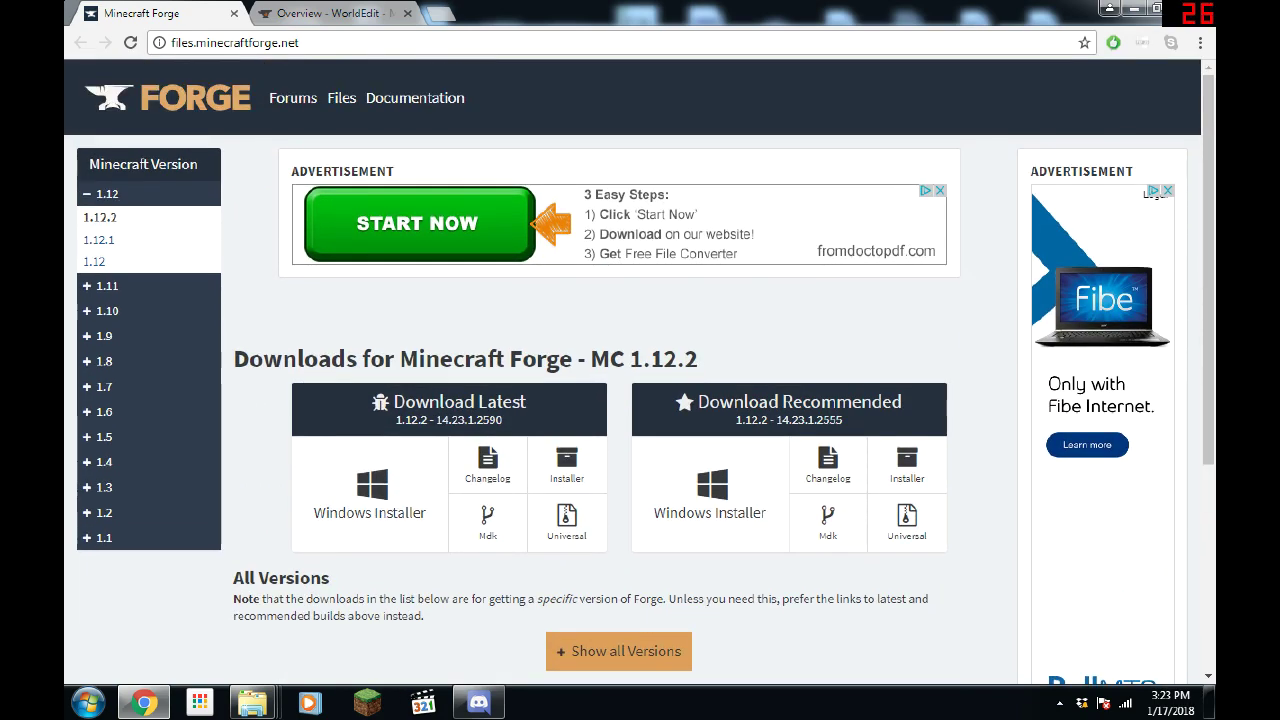
left_click(234, 42)
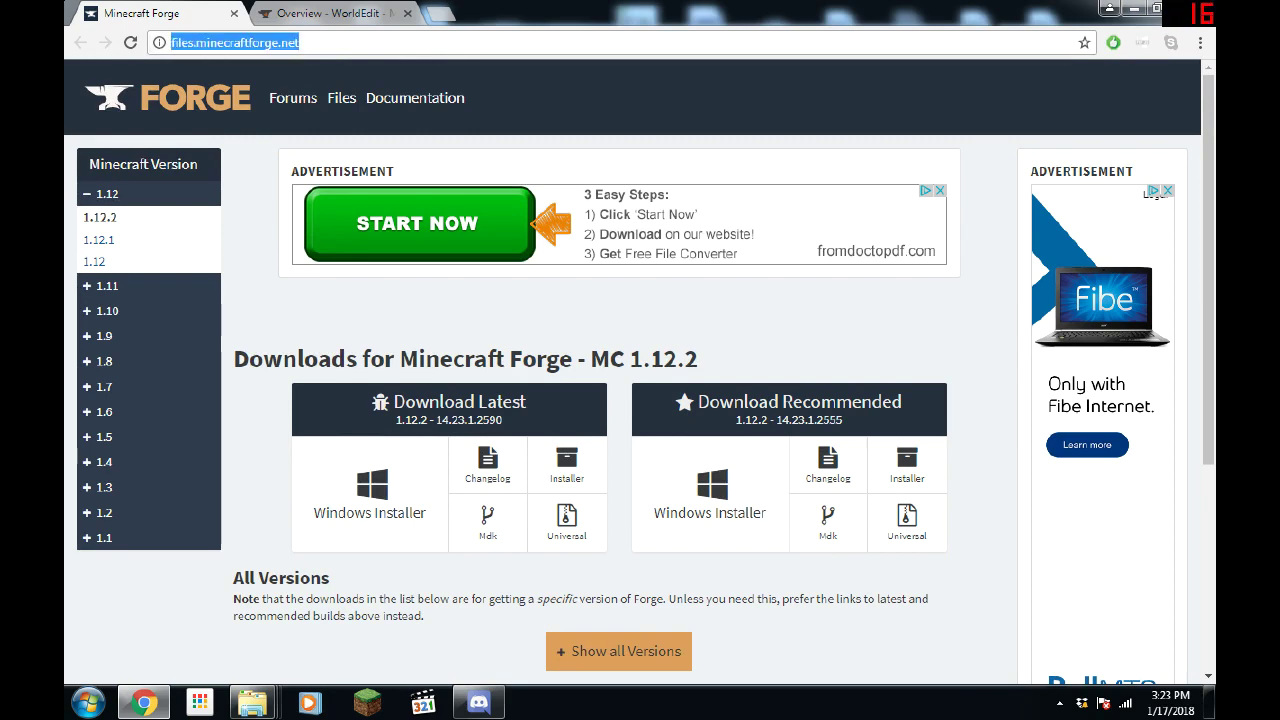
scroll(710, 490, "down", 1)
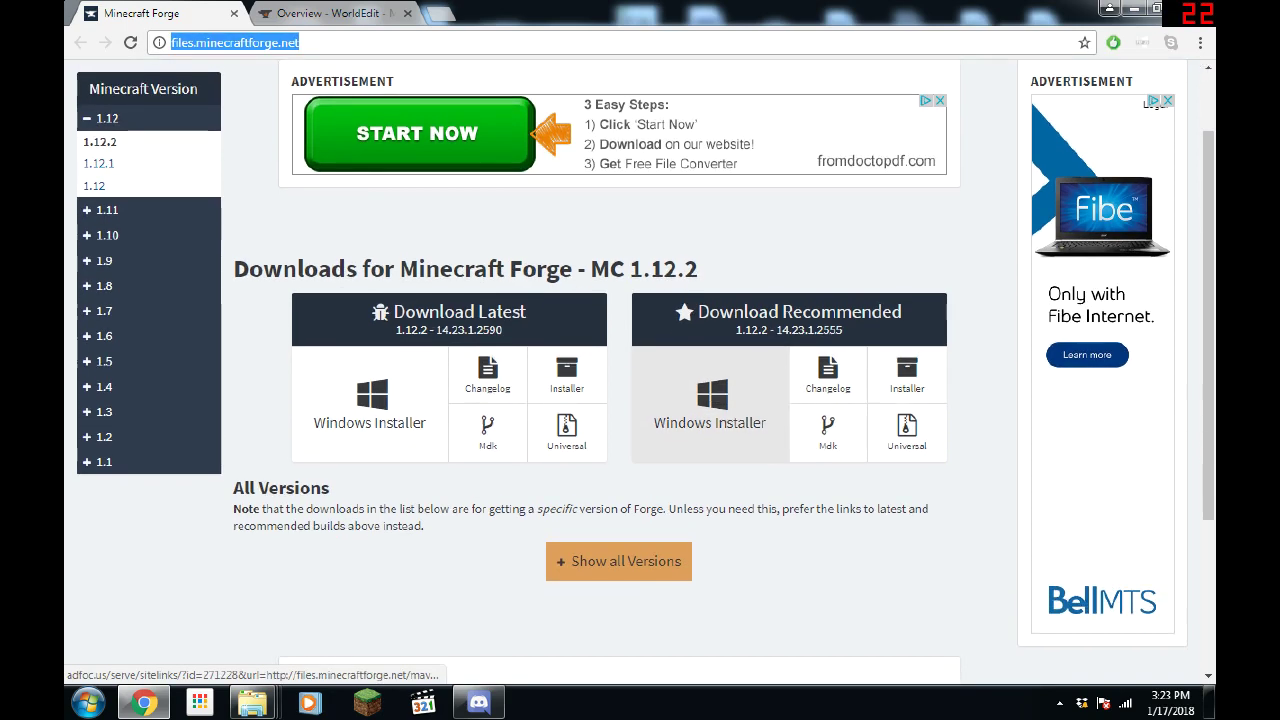
left_click_drag(698, 311, 902, 311)
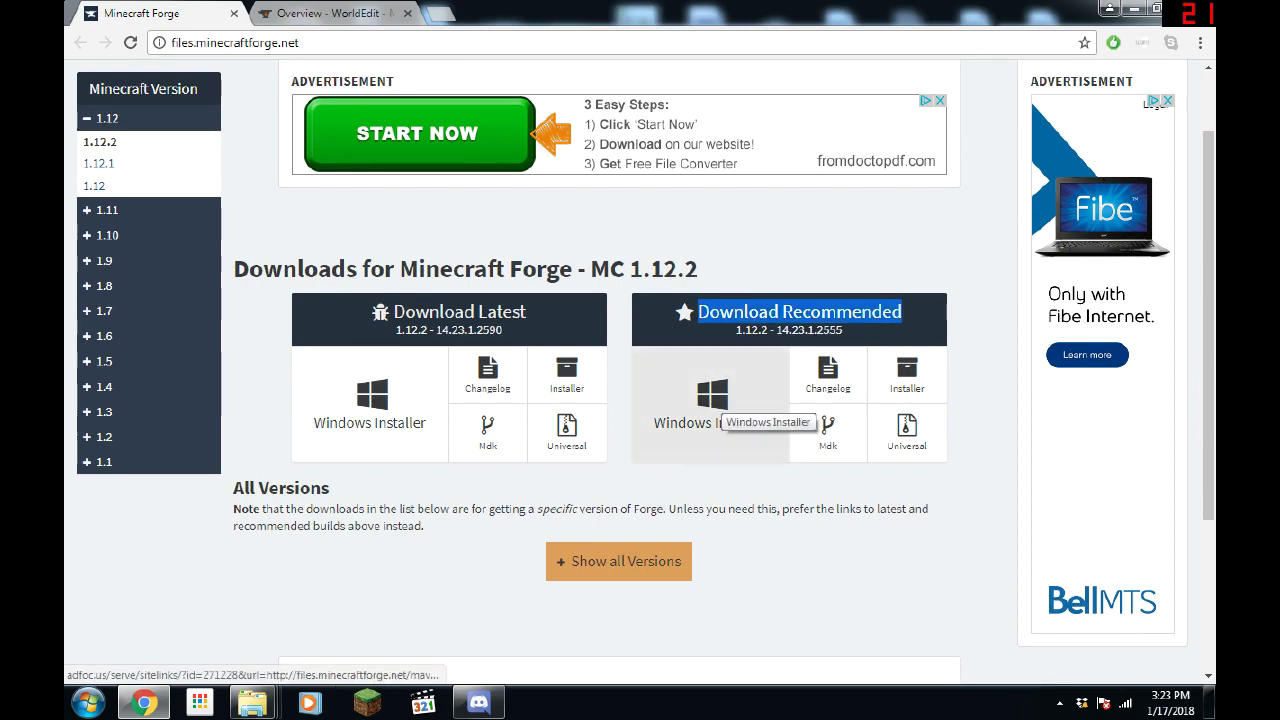
left_click(712, 402)
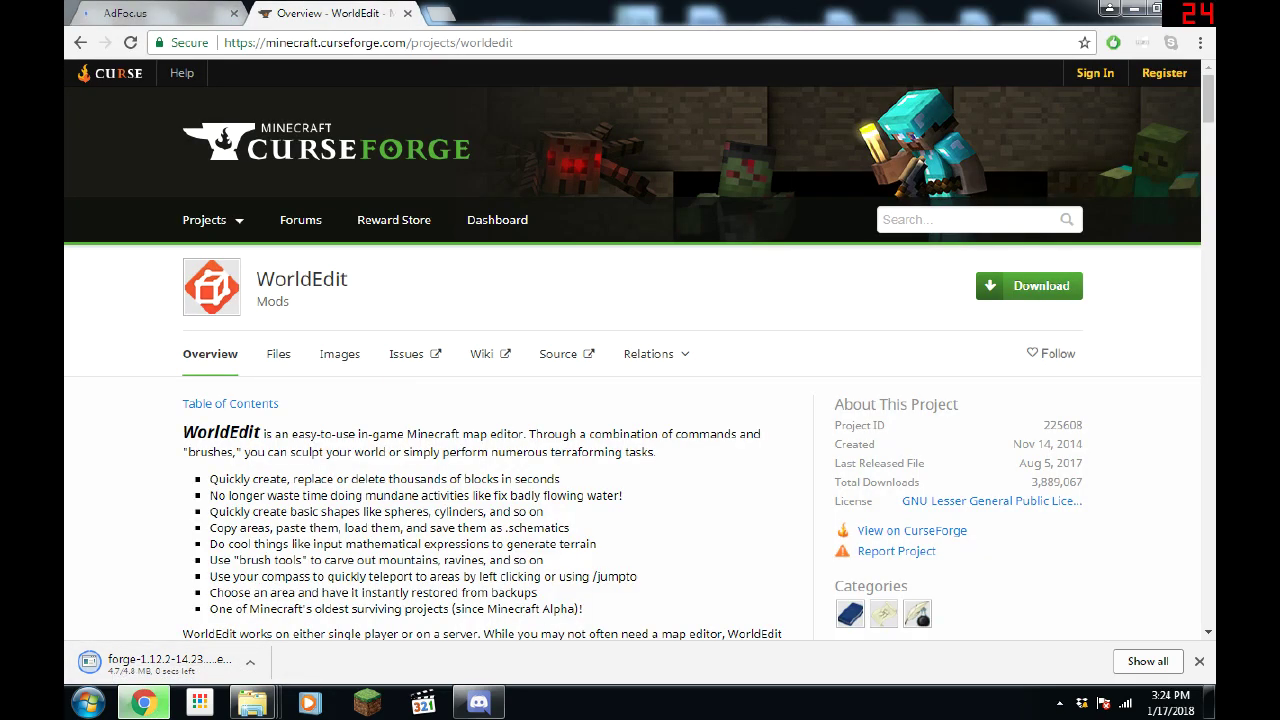
Step: Download WorldEdit 6.1.8 (for MC 1.12) from its CurseForge project page and keep the jar file
left_click(320, 13)
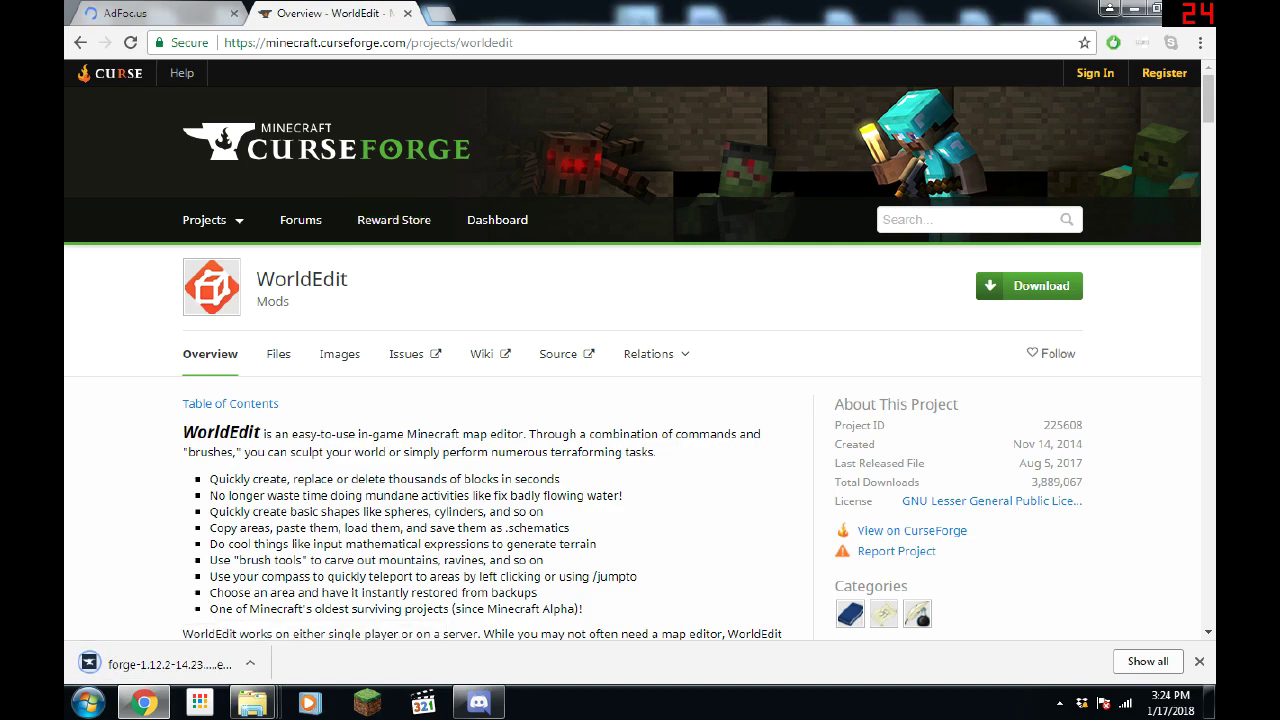
scroll(640, 360, "down", 3)
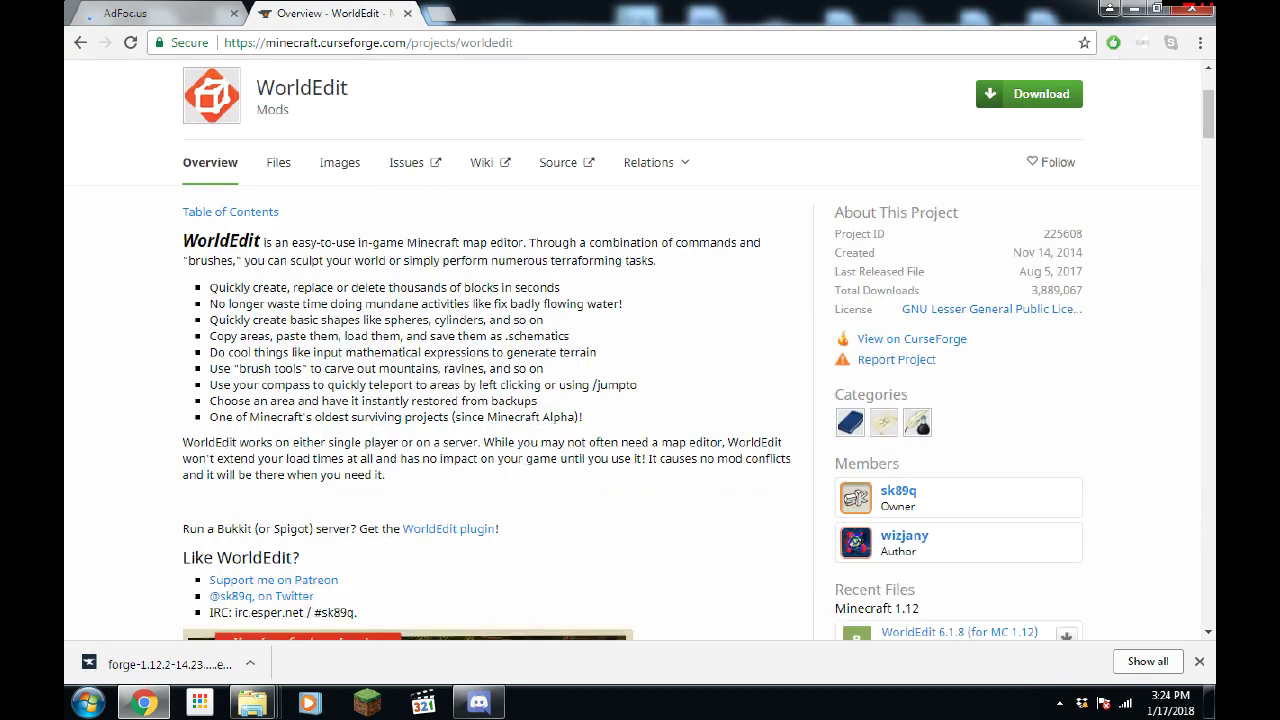
scroll(960, 290, "down", 2)
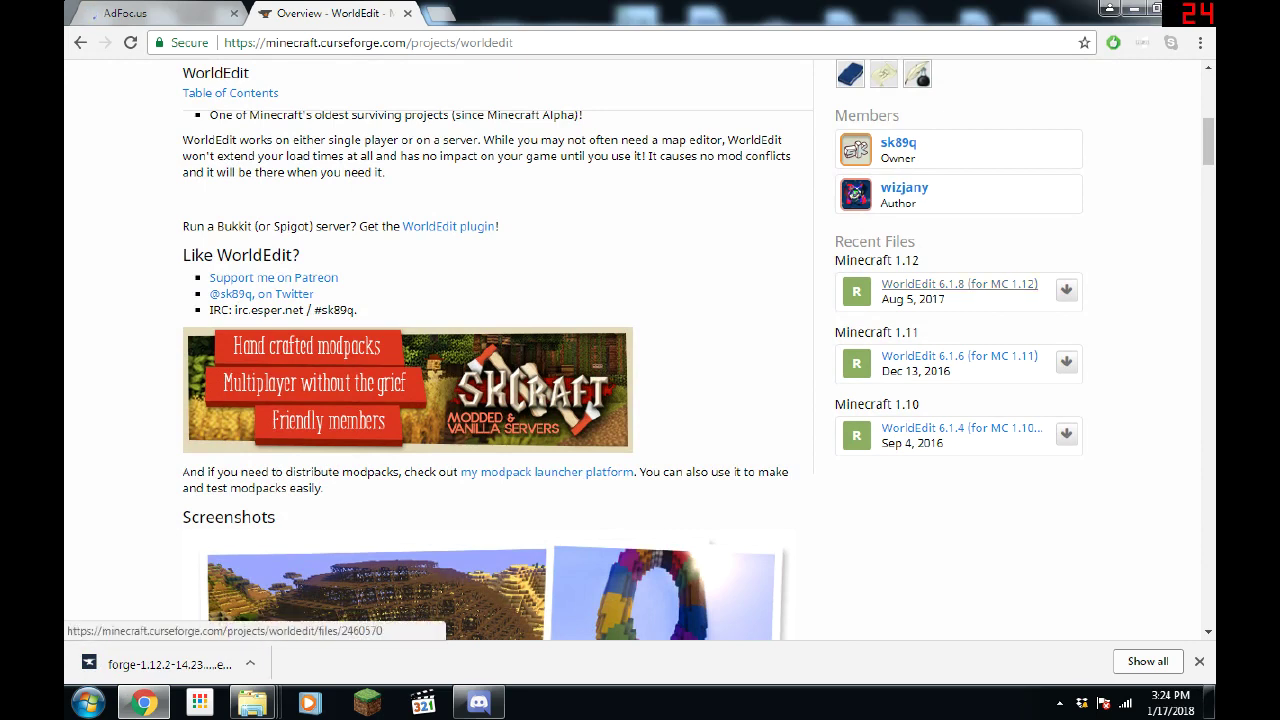
left_click(1066, 289)
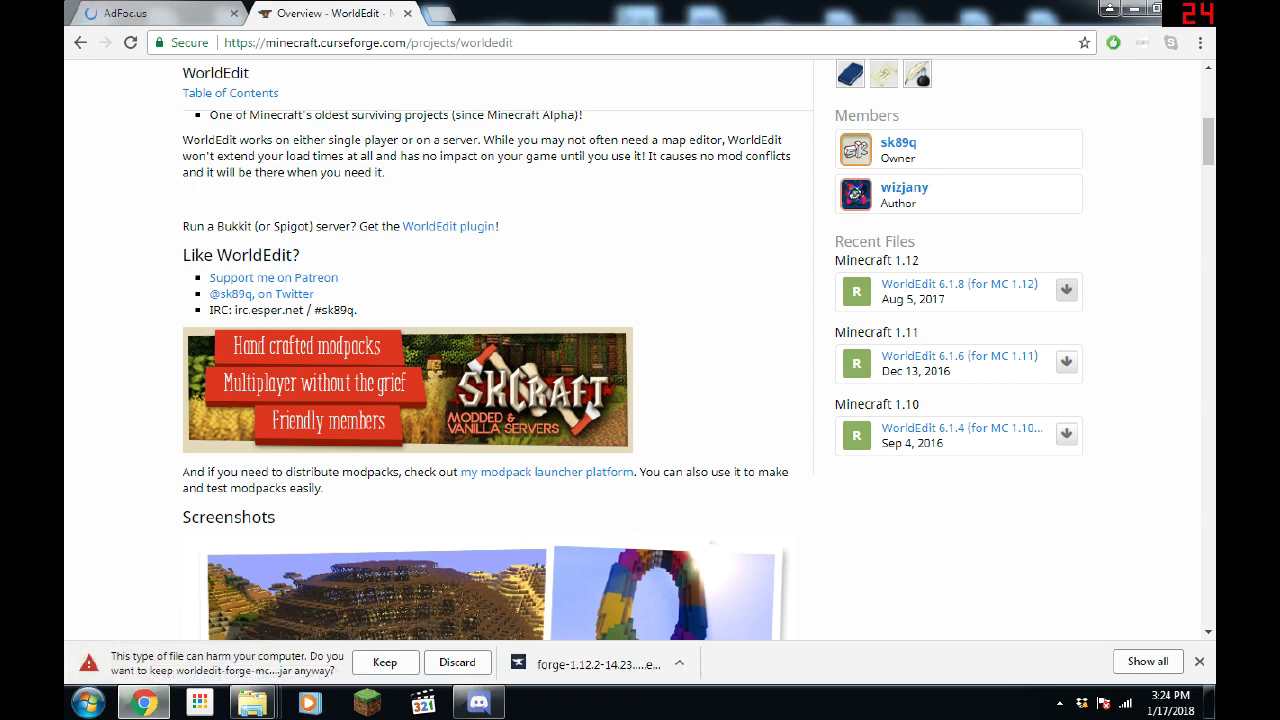
left_click(384, 662)
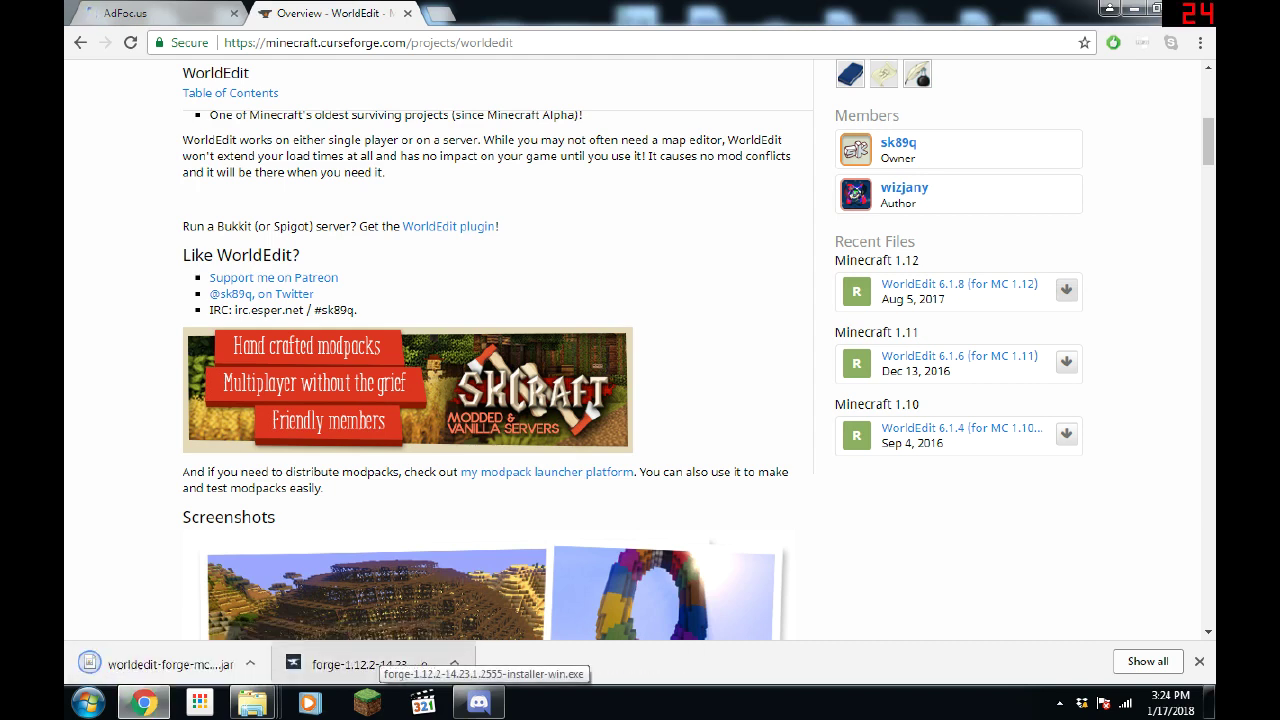
Step: Run the downloaded Forge installer and install the client into the .minecraft folder
left_click(384, 662)
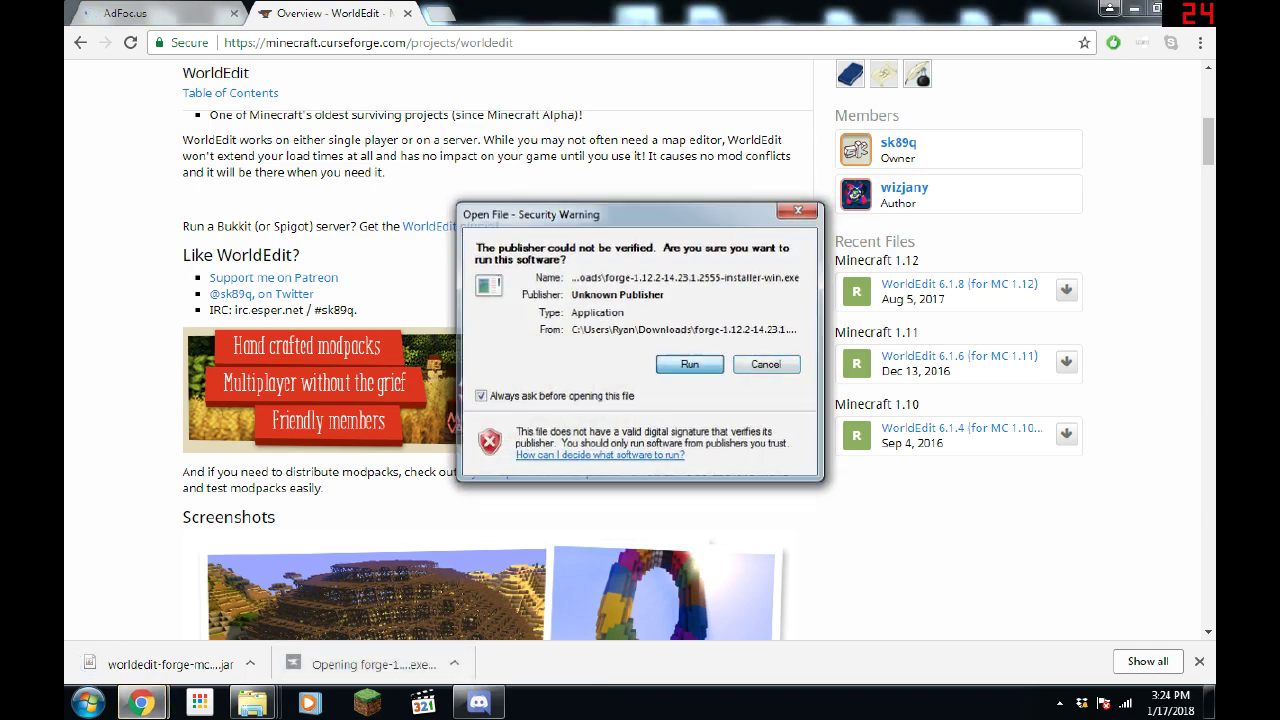
left_click(689, 364)
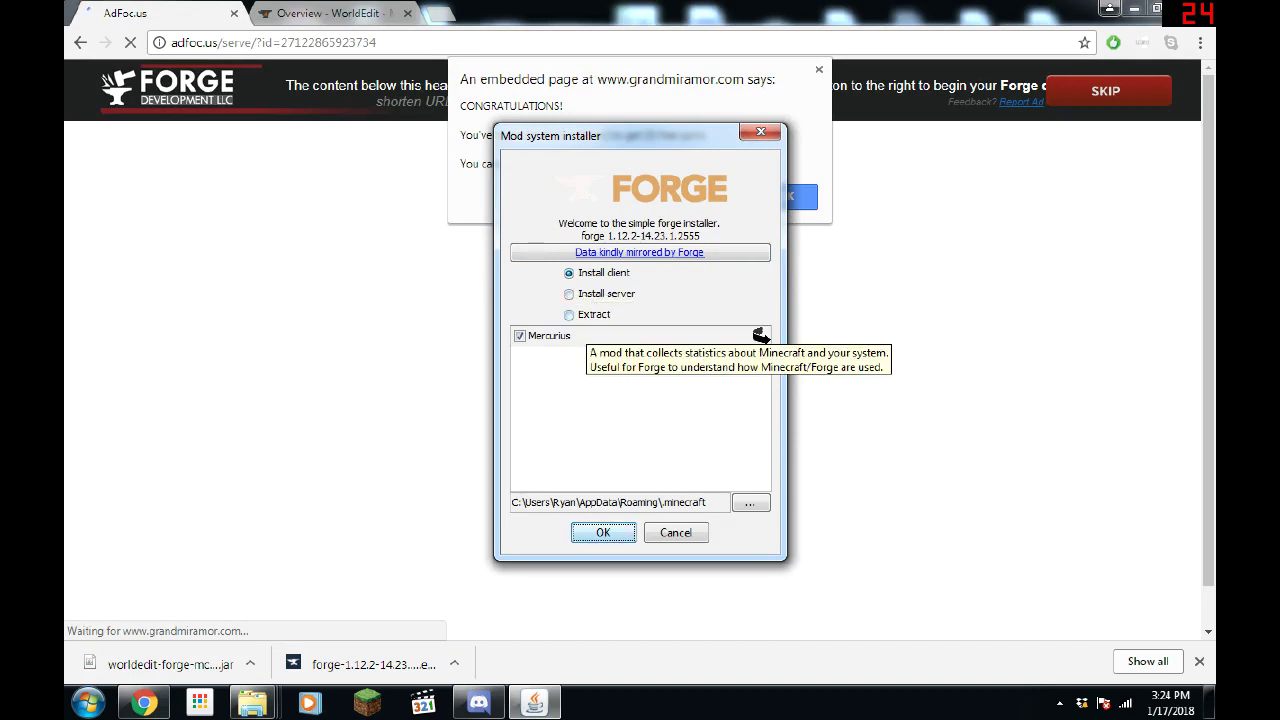
key("Return")
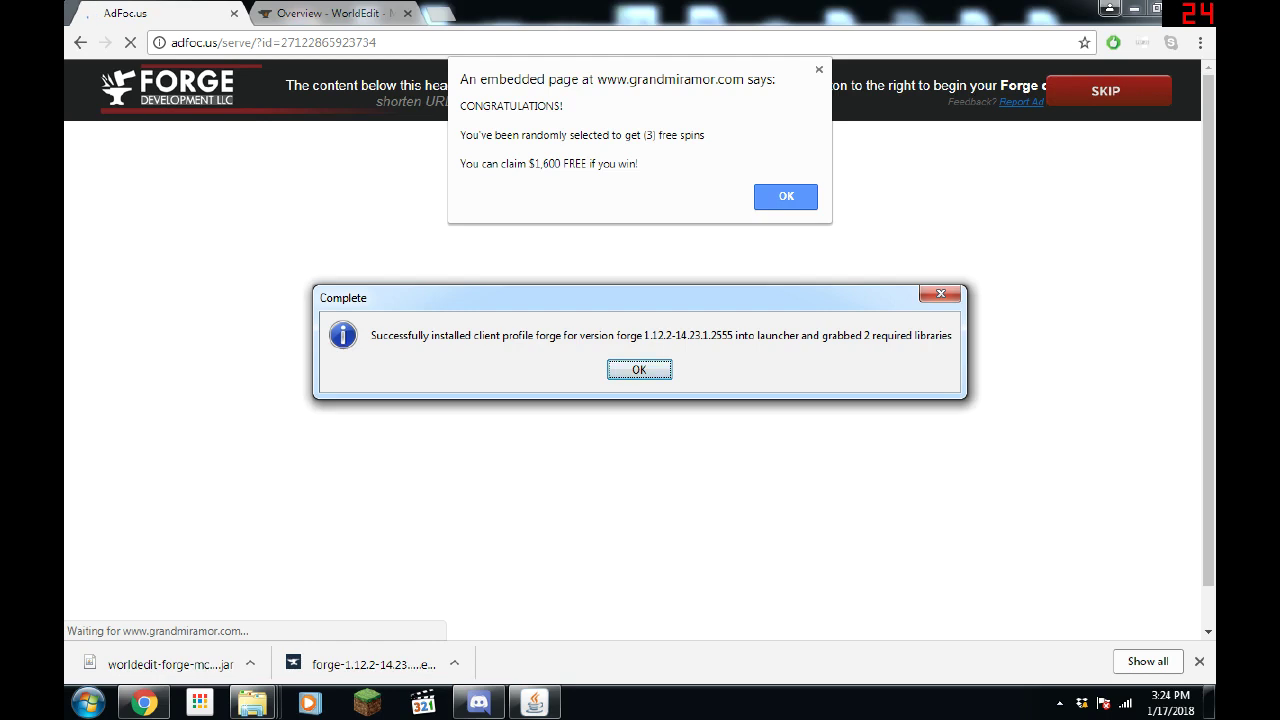
key("Return")
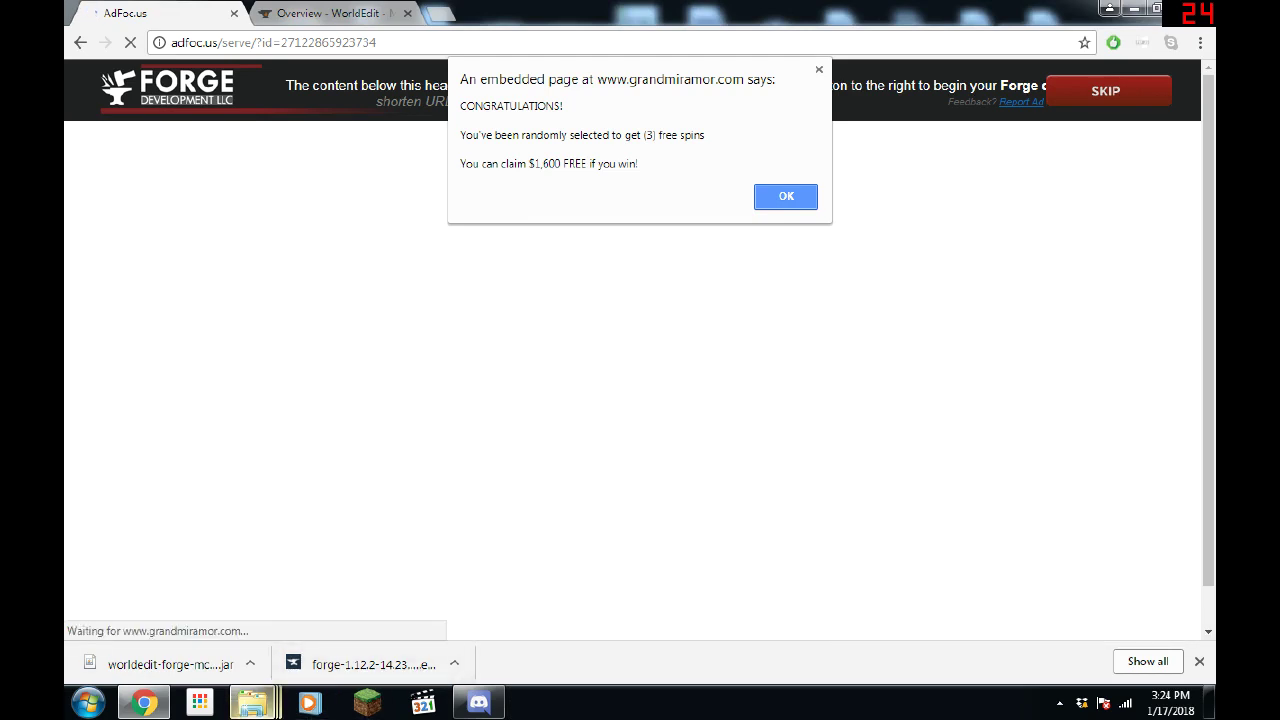
Step: Switch to Windows Explorer, maximize its window and go to the mods folder inside .minecraft
mouse_move(252, 702)
left_click(955, 590)
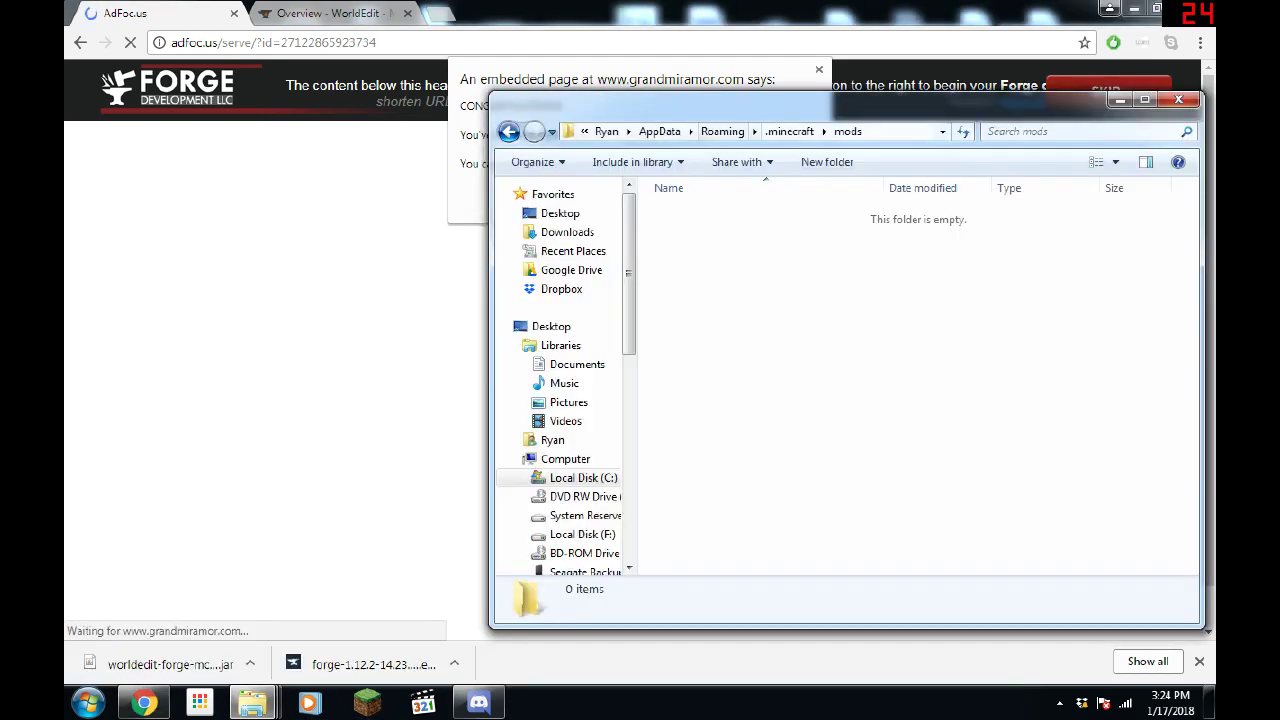
left_click_drag(750, 108, 523, 2)
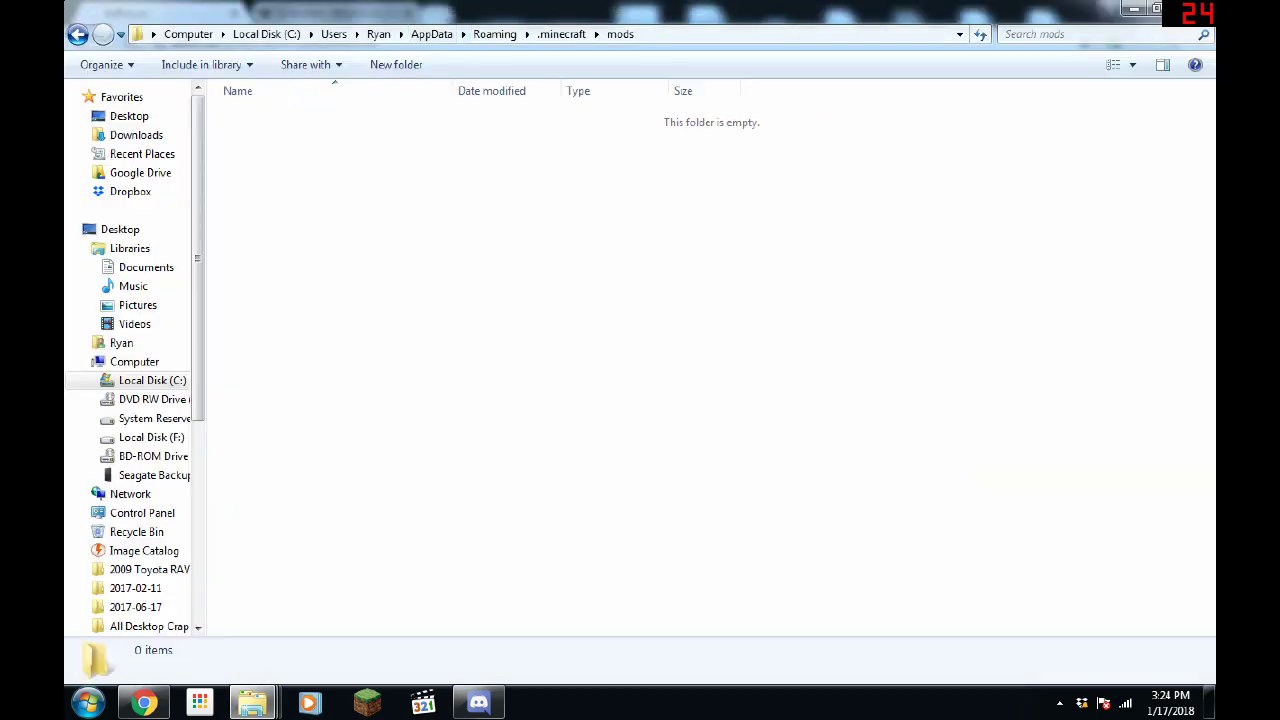
left_click(78, 34)
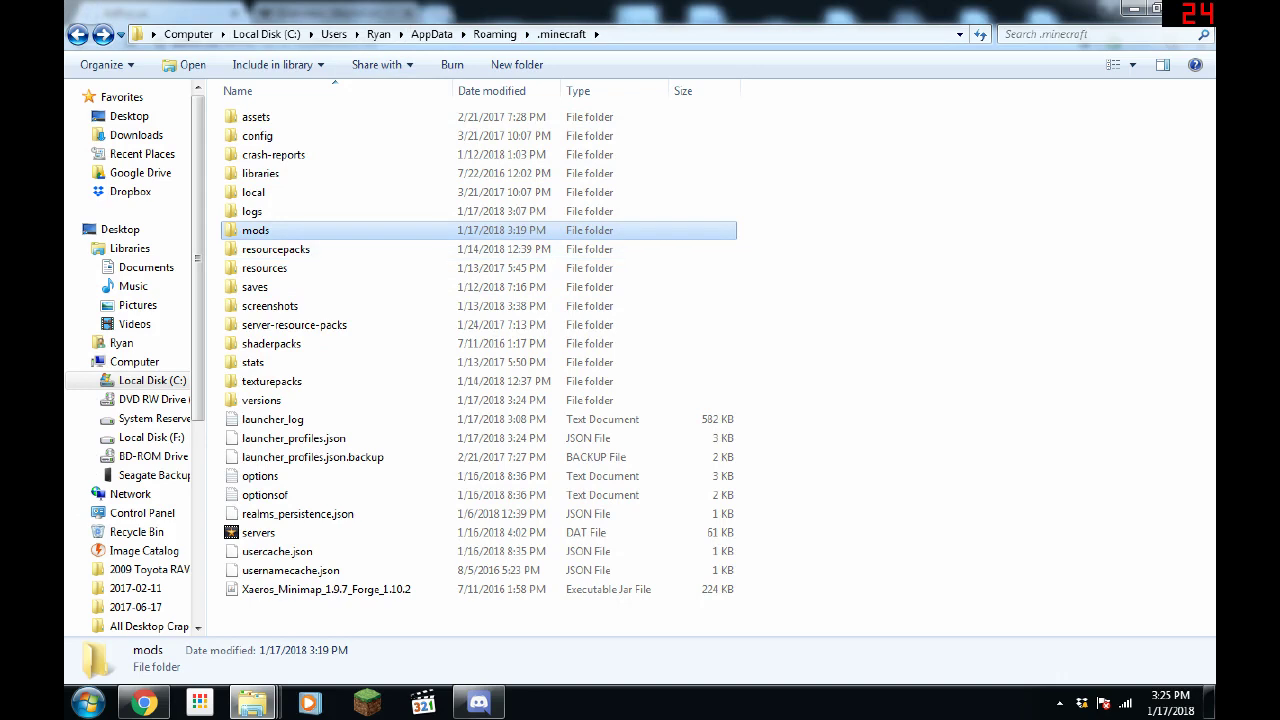
double_click(255, 230)
Step: Place the downloaded WorldEdit jar from Chrome into the .minecraft mods folder
left_click(144, 703)
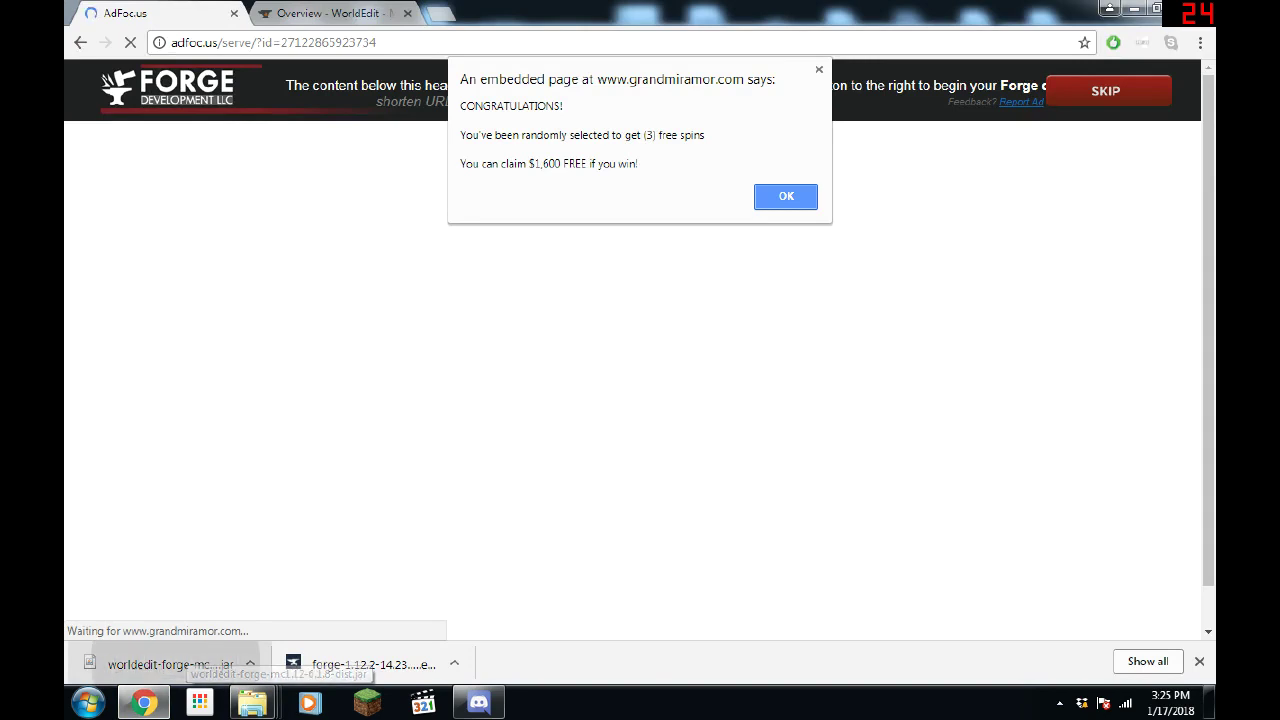
mouse_move(255, 700)
left_click_drag(250, 698, 345, 245)
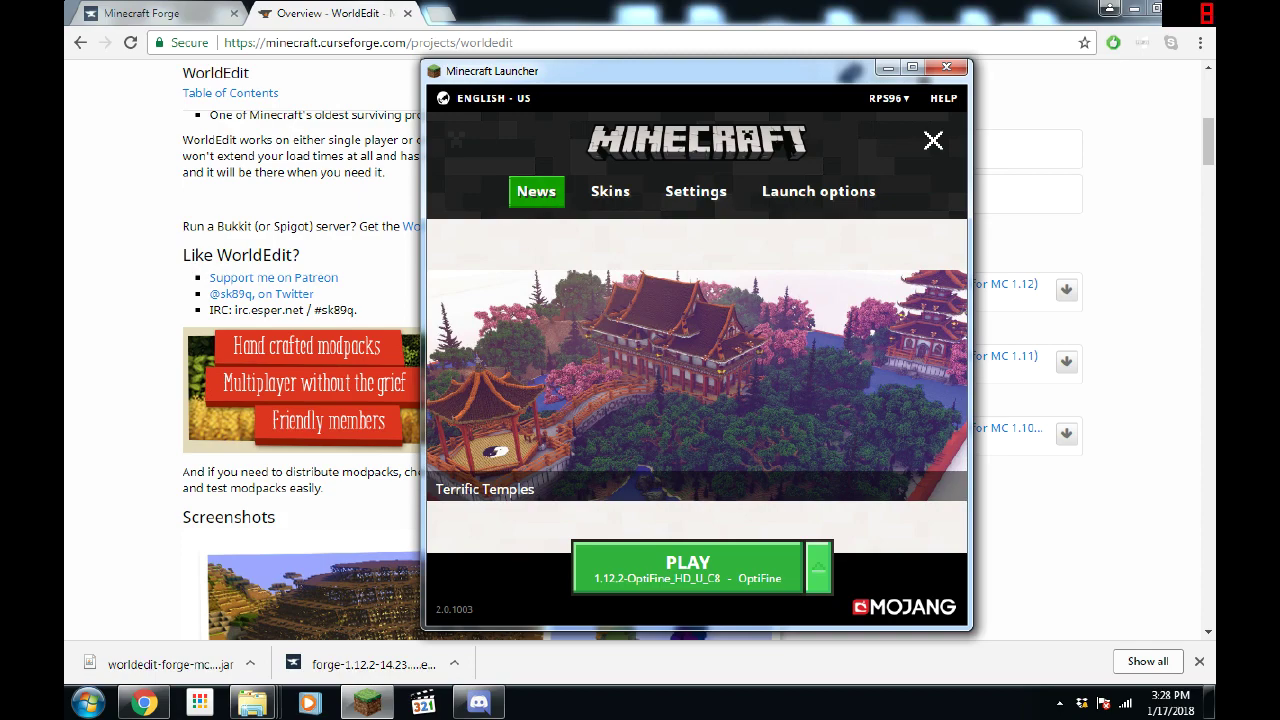
Step: Launch Minecraft from its launcher with the forge profile 1.12.2-forge1.12.2-14.23.1.2555
left_click(818, 567)
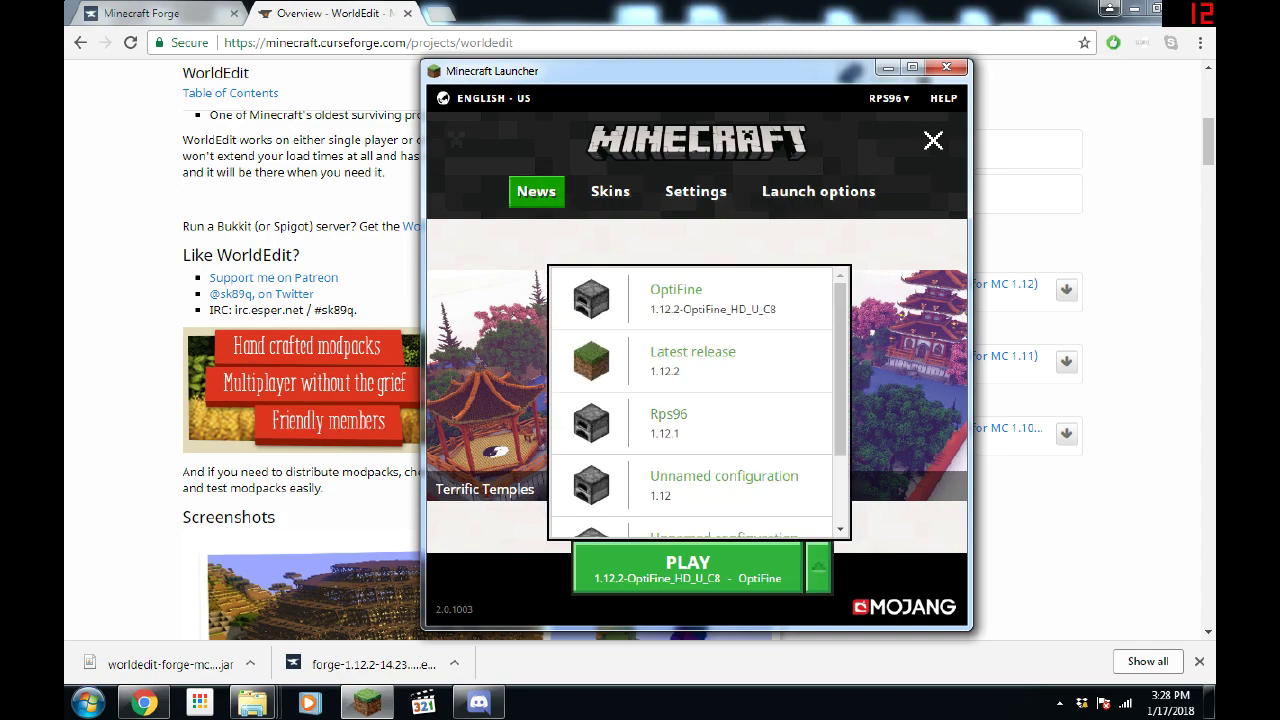
scroll(700, 440, "down", 3)
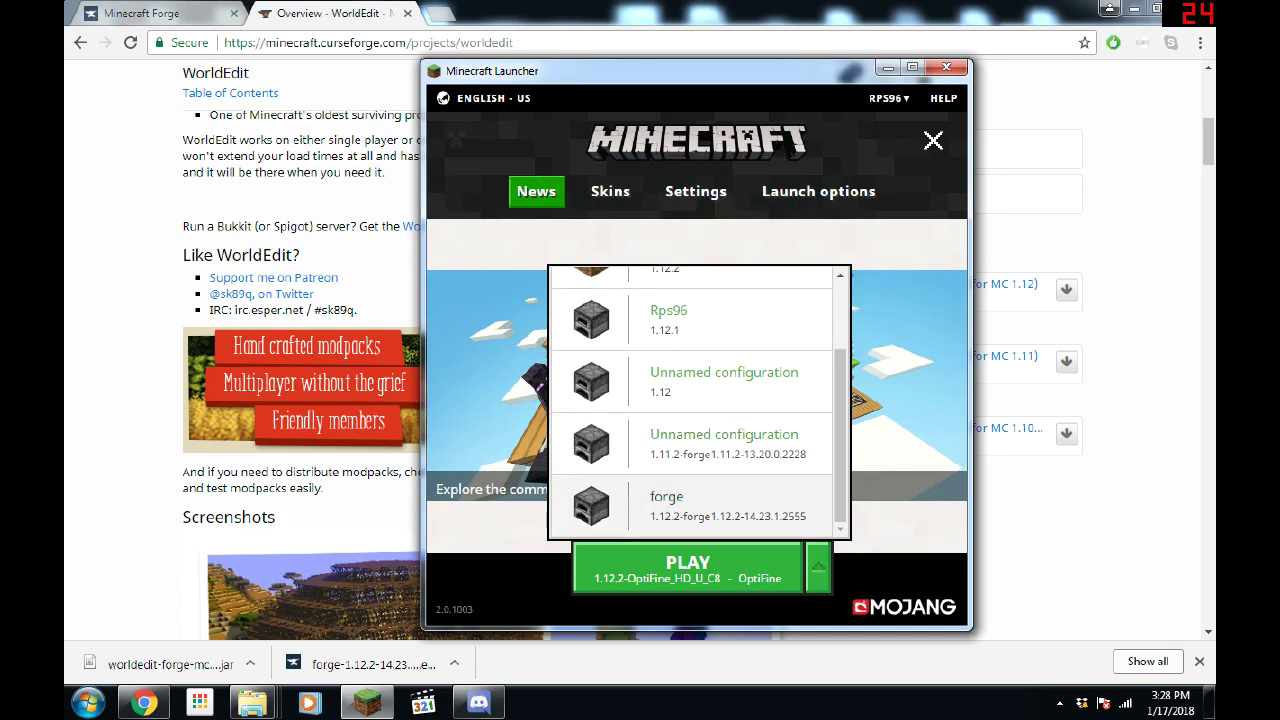
left_click(700, 505)
left_click(688, 567)
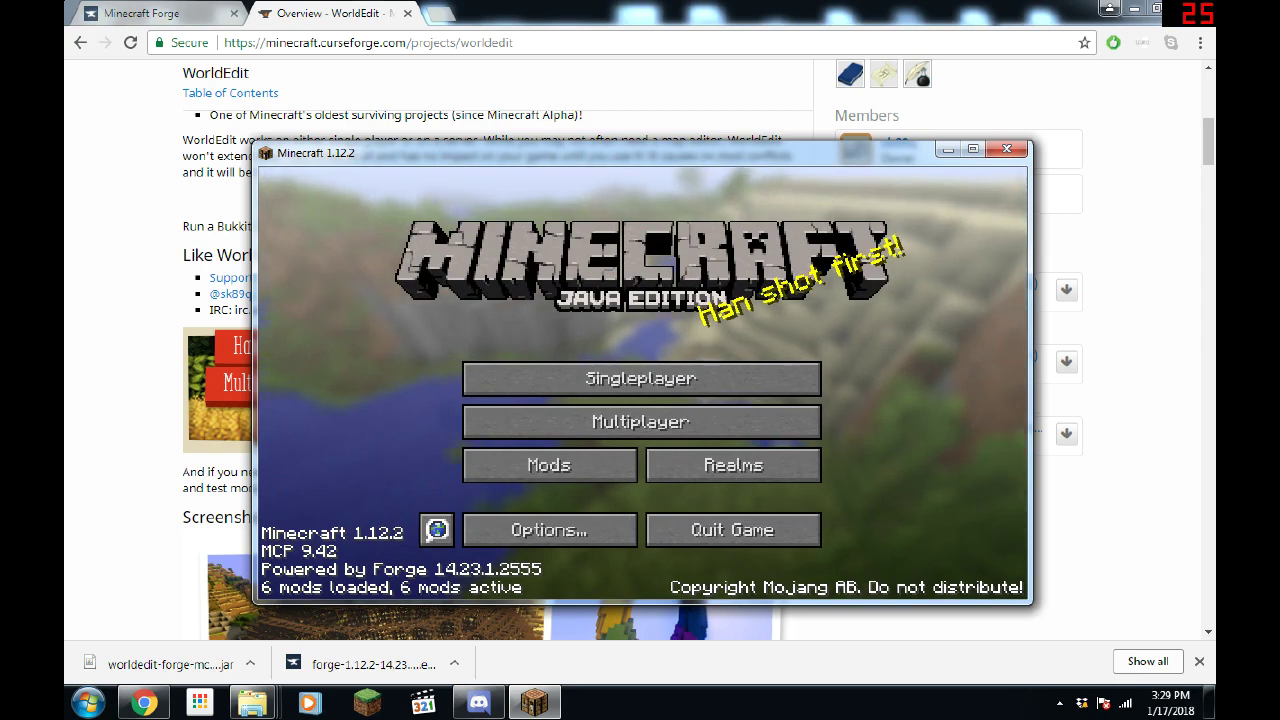
Step: Look through the list of loaded mods, check the WorldEdit entry's details, and return to the main menu
left_click(549, 465)
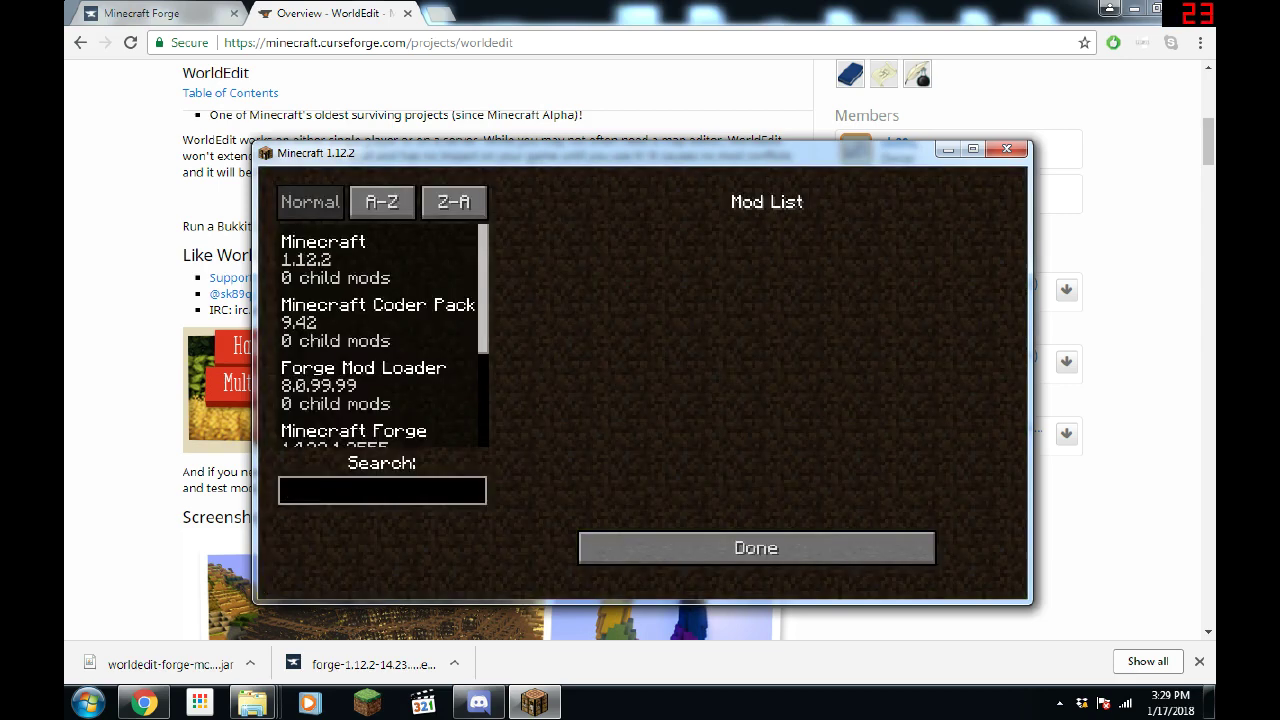
scroll(383, 335, "down", 3)
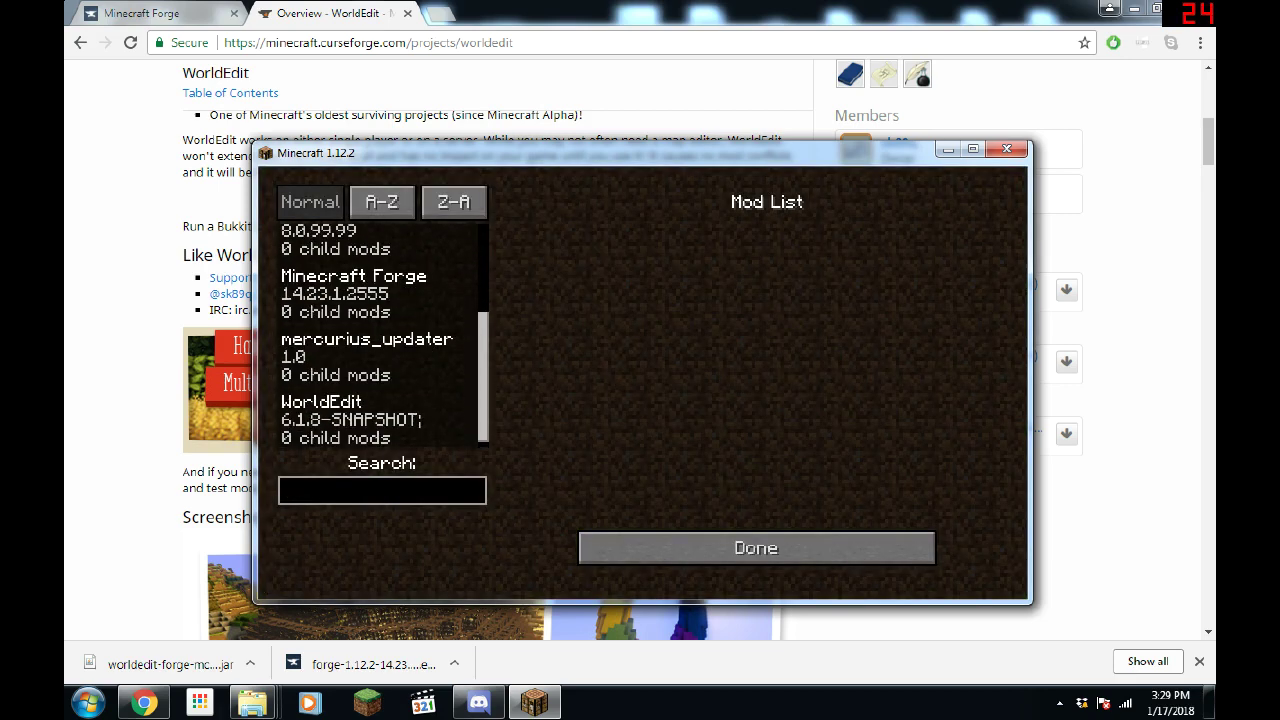
scroll(383, 335, "up", 1)
scroll(383, 335, "up", 2)
scroll(383, 335, "down", 3)
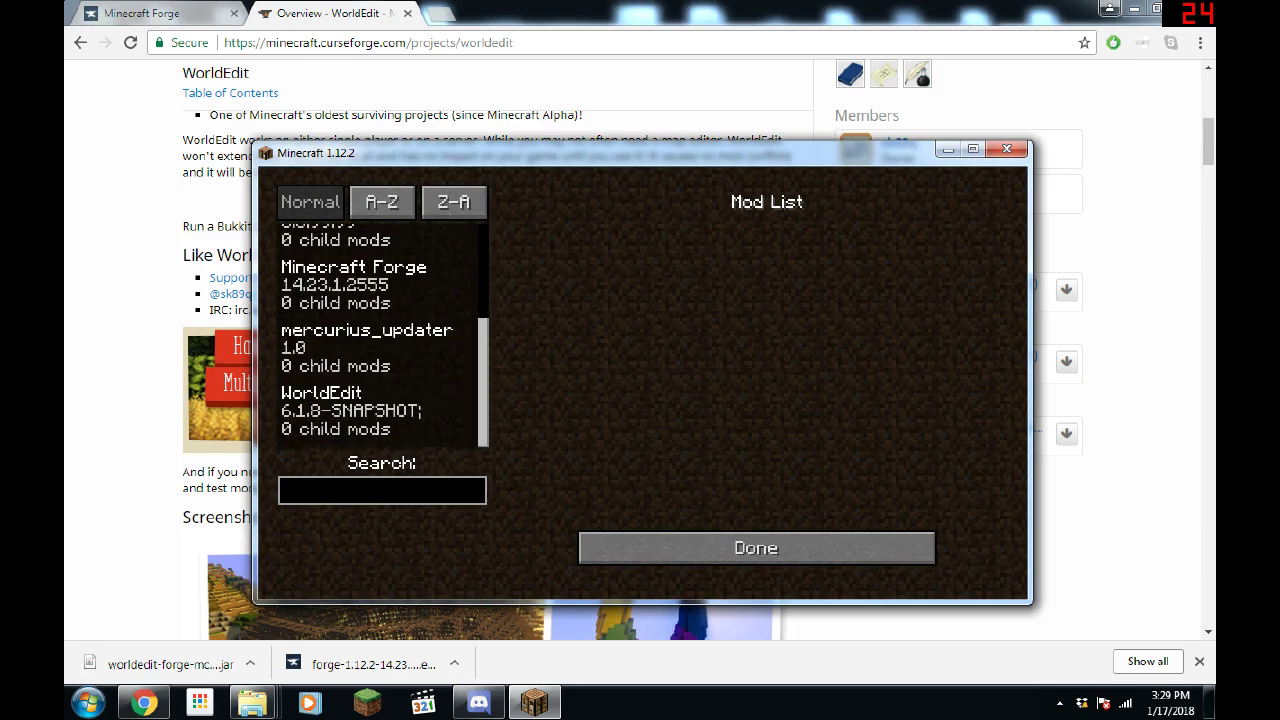
scroll(383, 335, "up", 2)
scroll(383, 335, "down", 2)
left_click(376, 410)
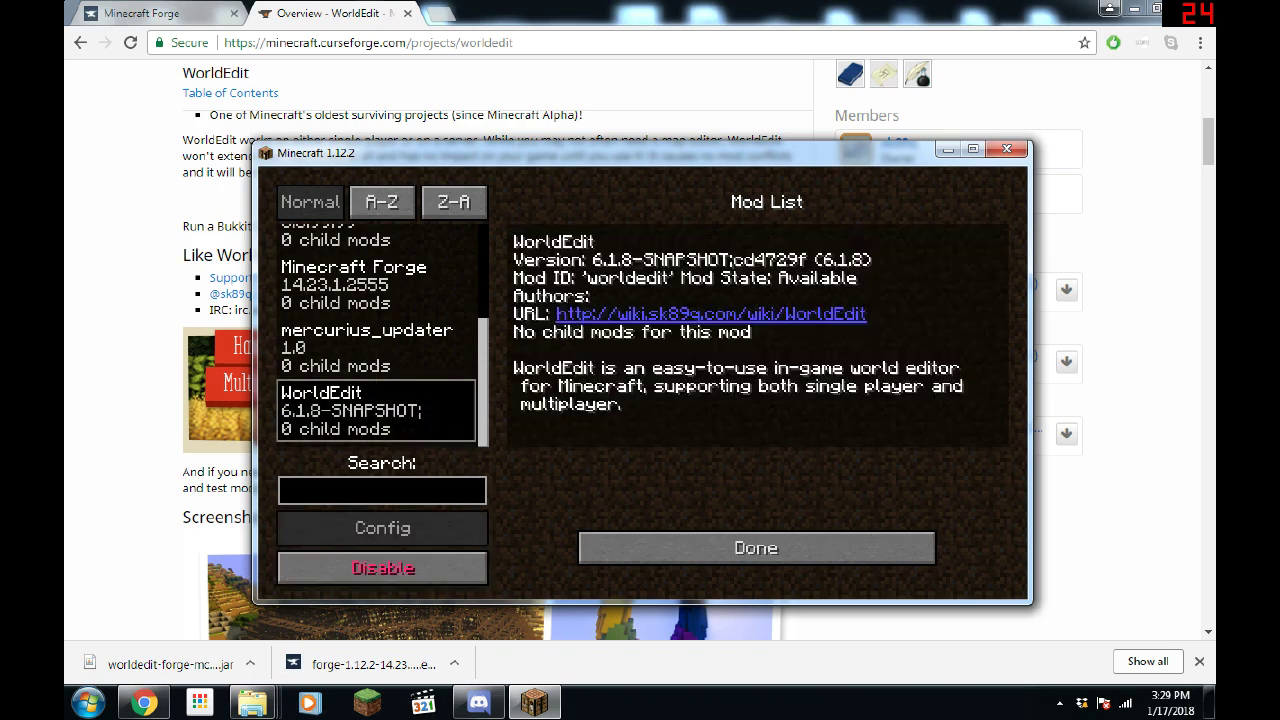
left_click(610, 545)
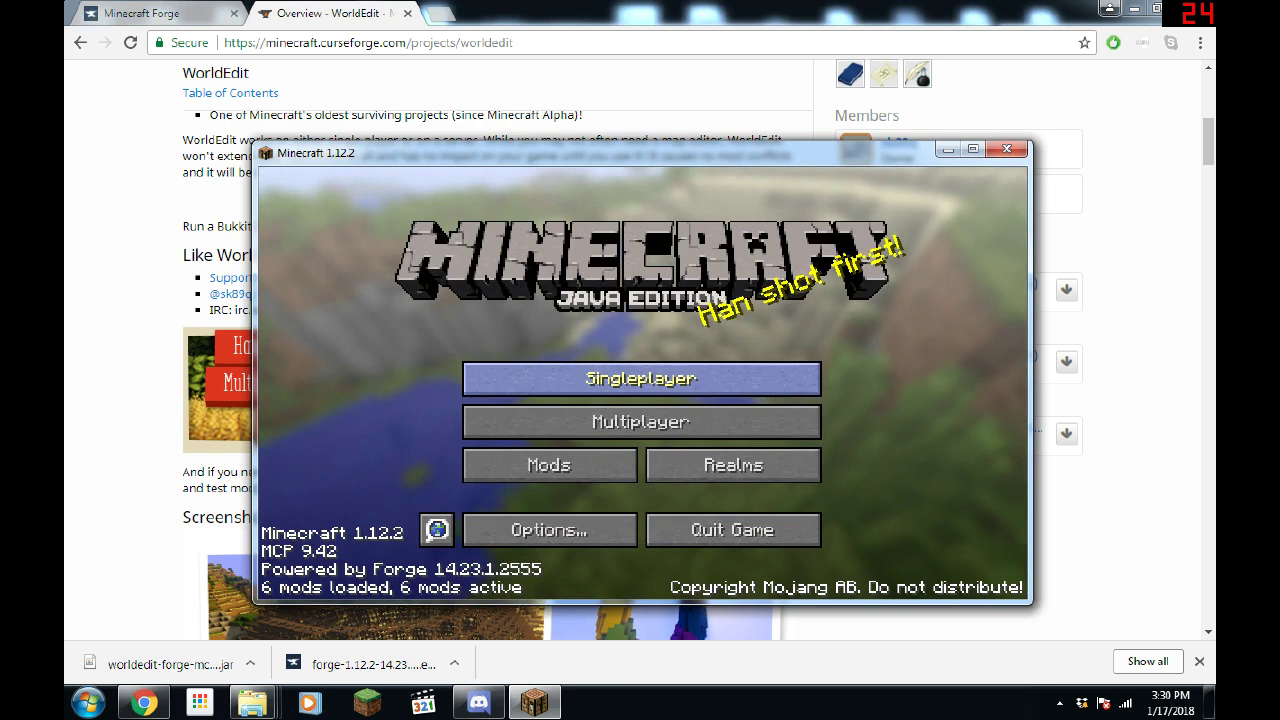
Step: Create a singleplayer world named New World in Creative game mode
left_click(480, 380)
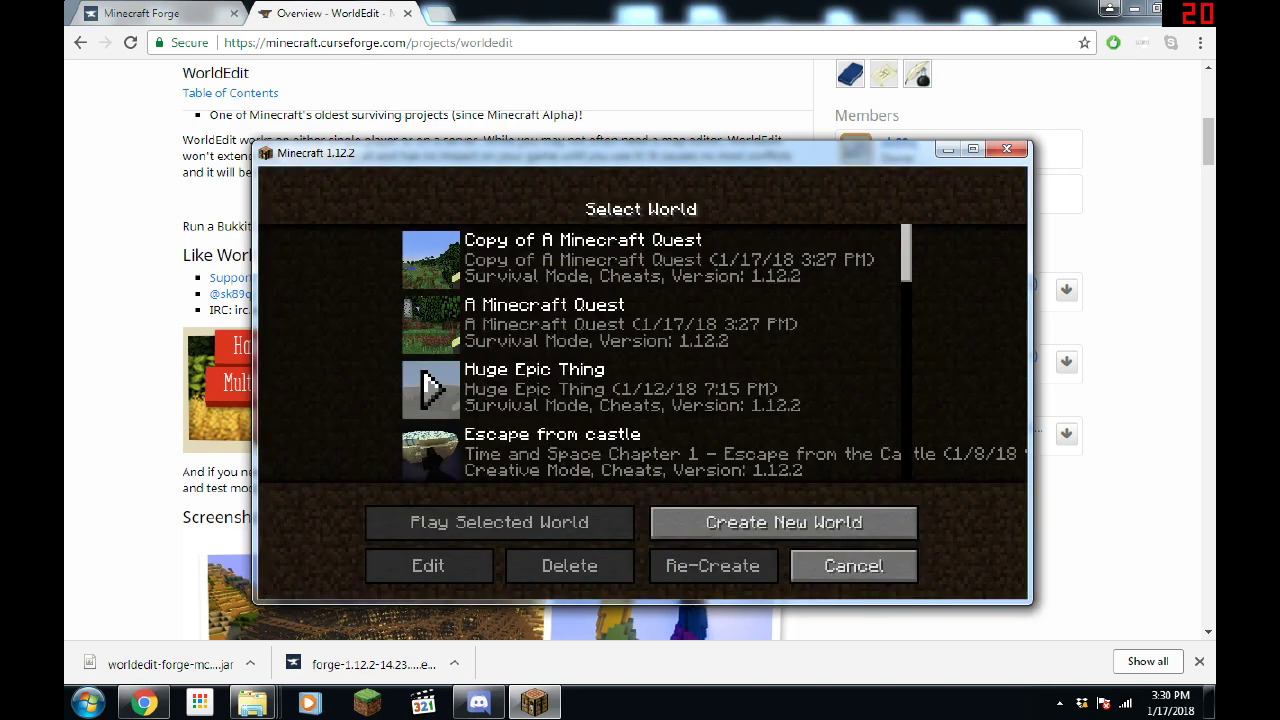
left_click(783, 522)
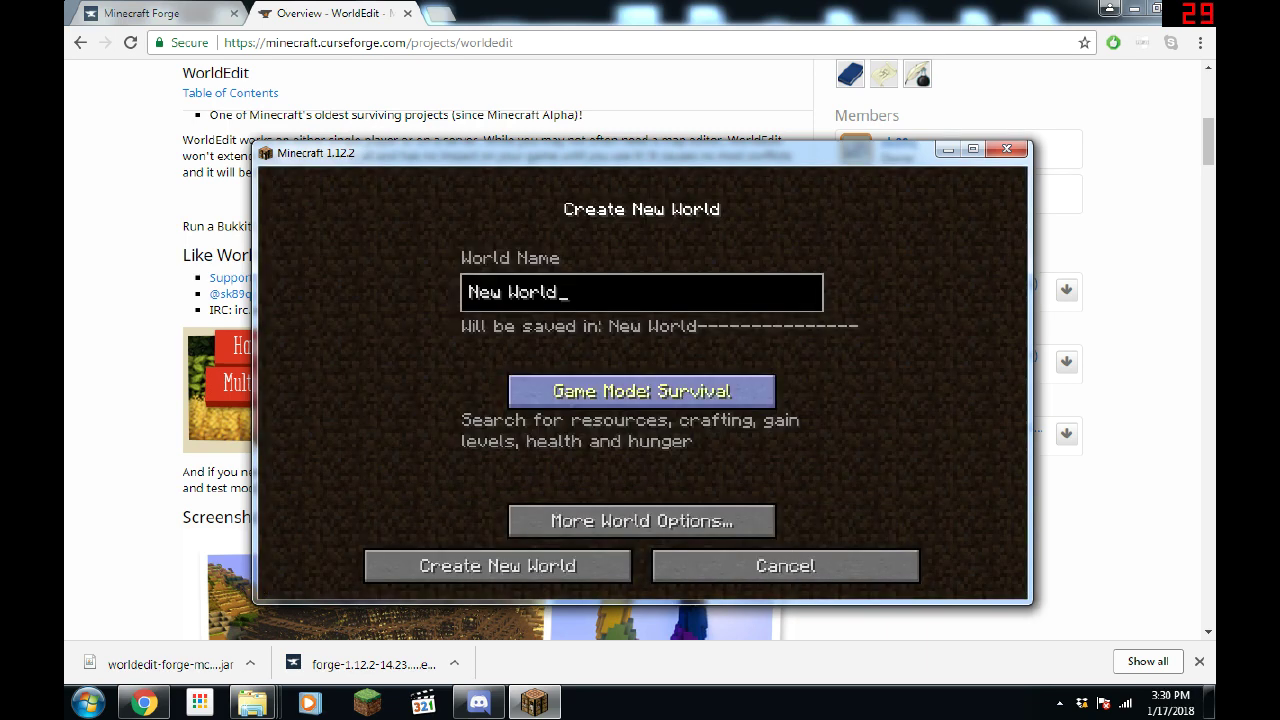
left_click(641, 391)
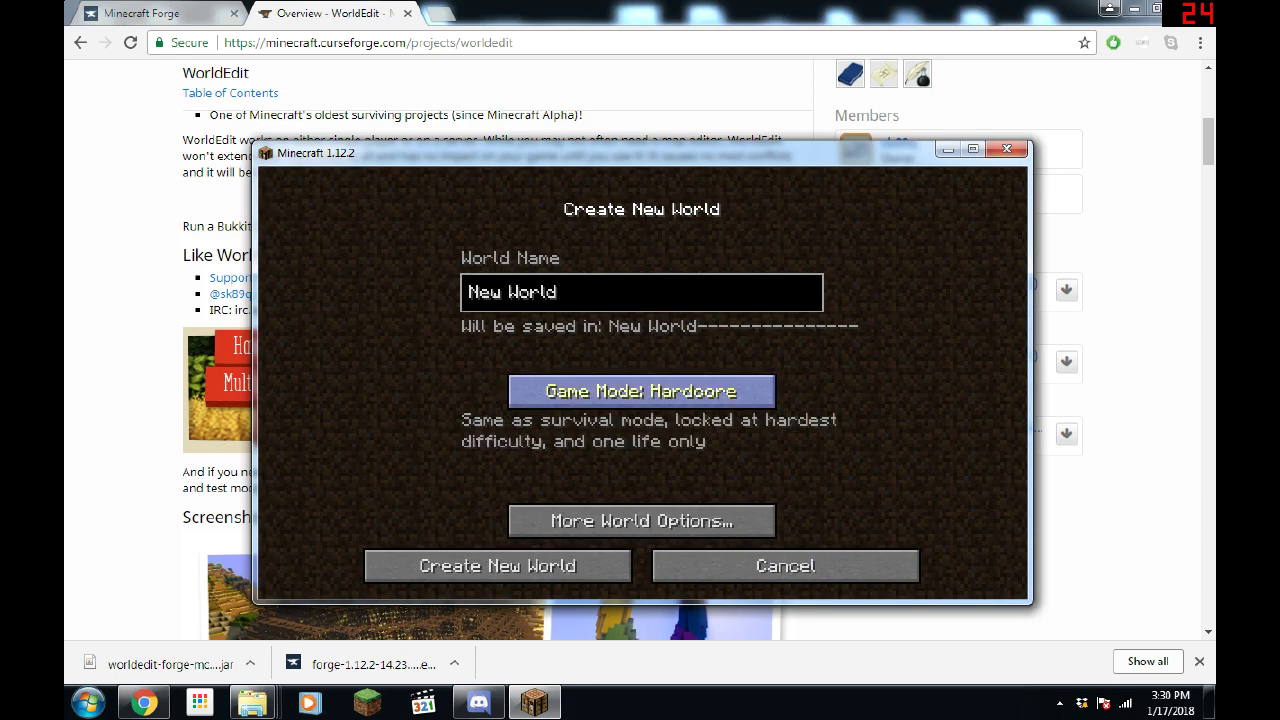
left_click(641, 391)
left_click(497, 566)
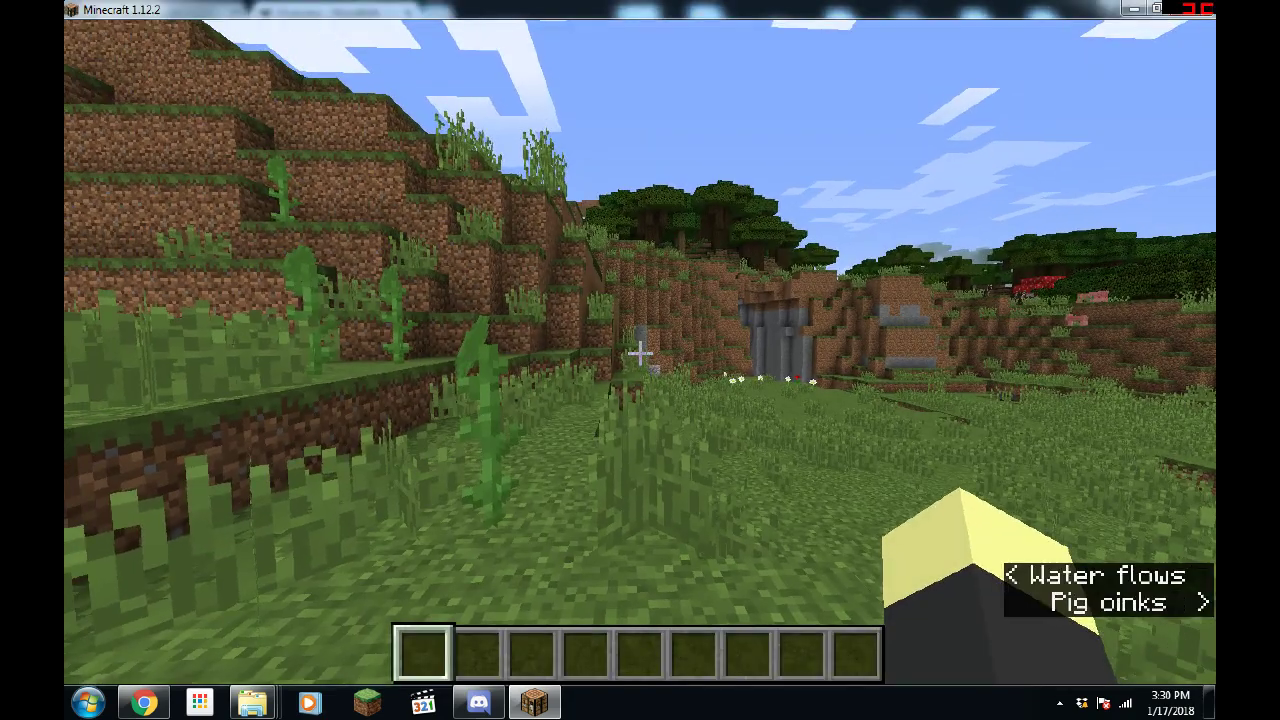
Step: Fly up in the new world and get the WorldEdit selection axe with the //wand command
key("space")
key("space")
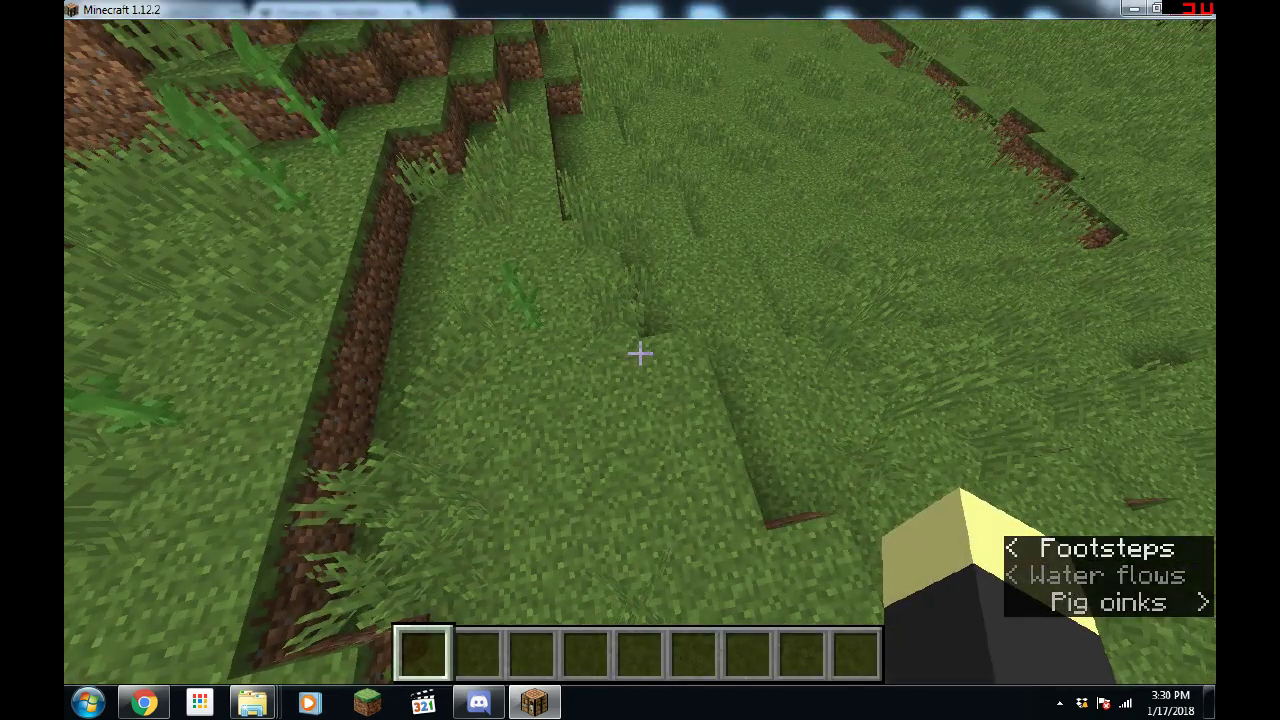
type("//wand")
key("Return")
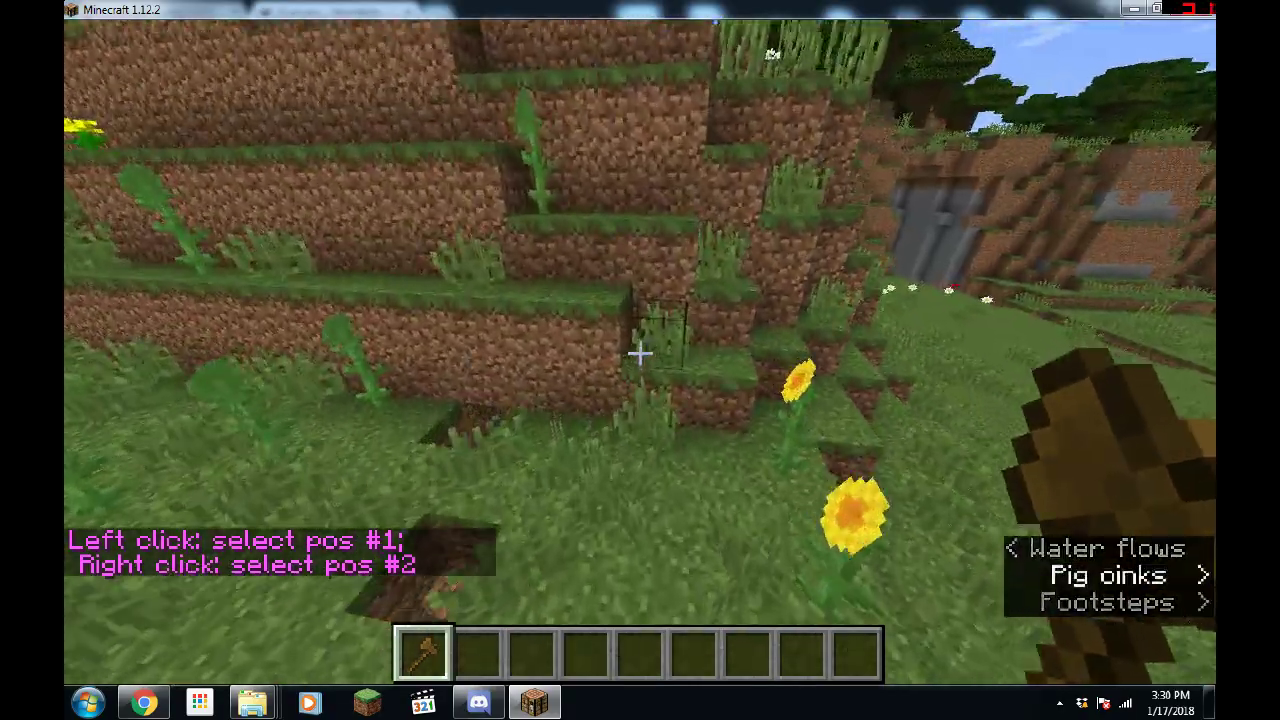
Step: Select the hillside region from (-204, 69, 253) to (-194, 71, 254) with the wand and fill it with stone using //set
left_click(640, 352)
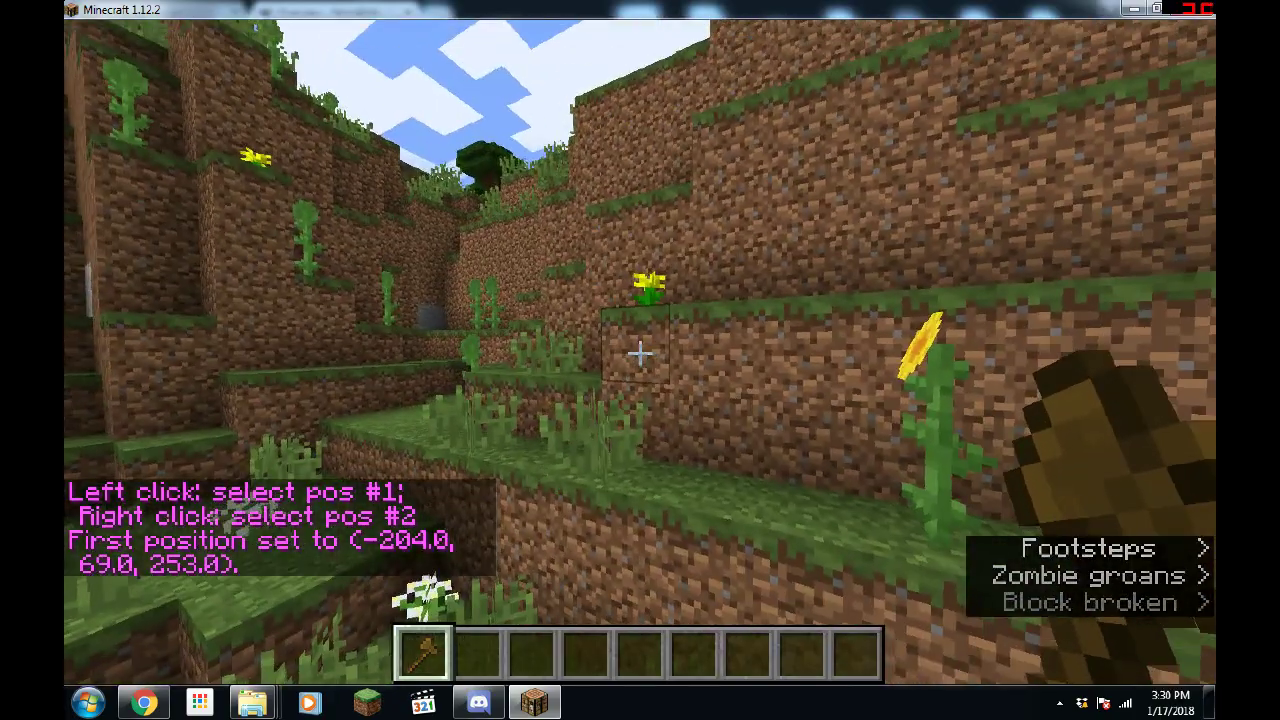
right_click(640, 352)
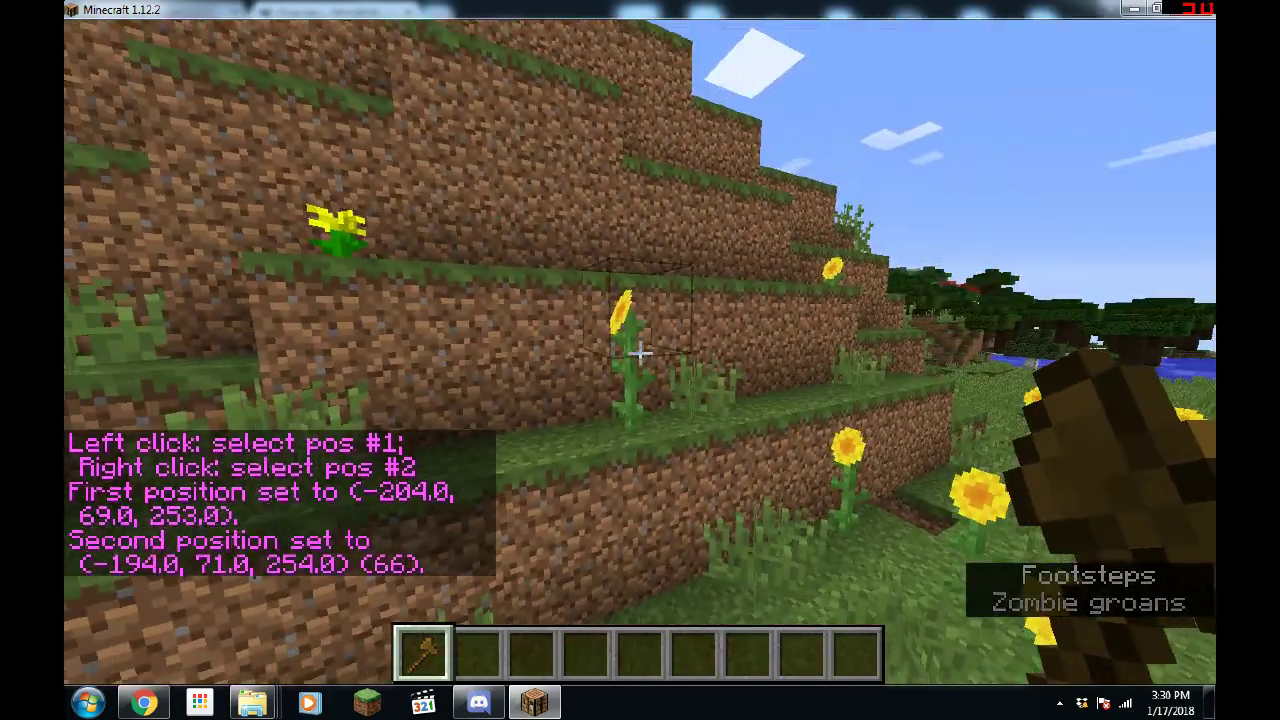
type("t//est")
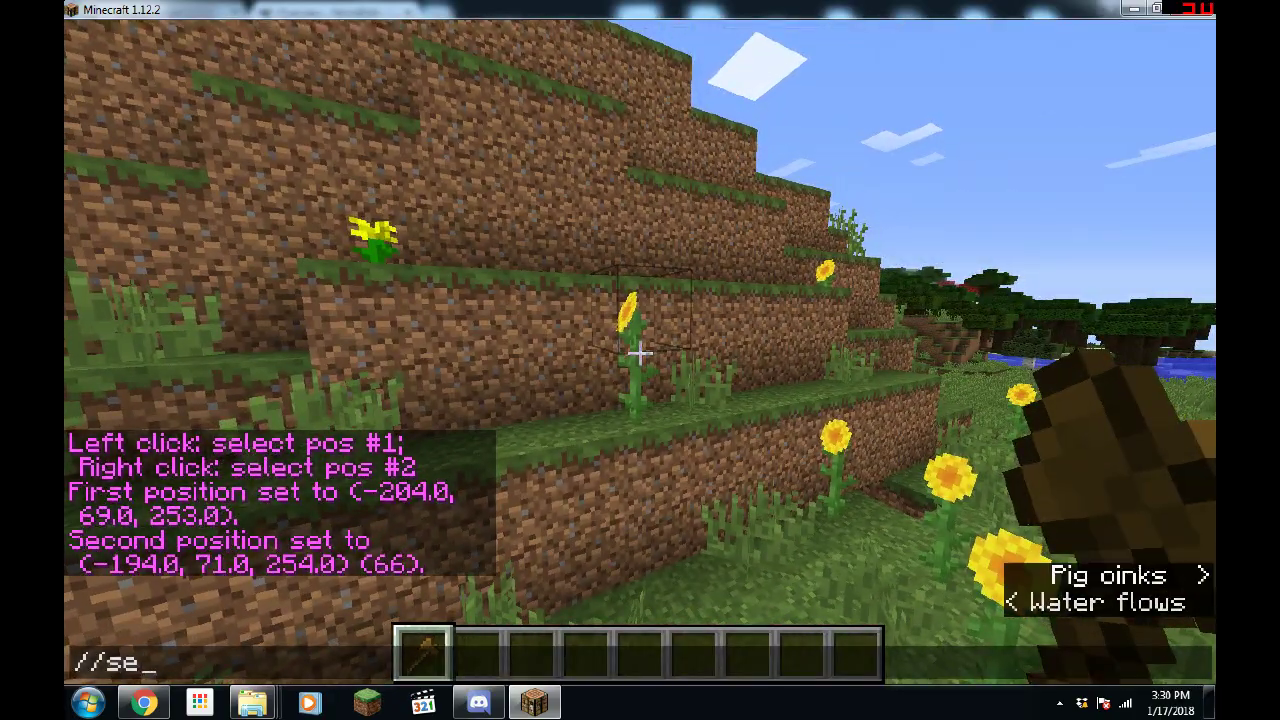
key("Return")
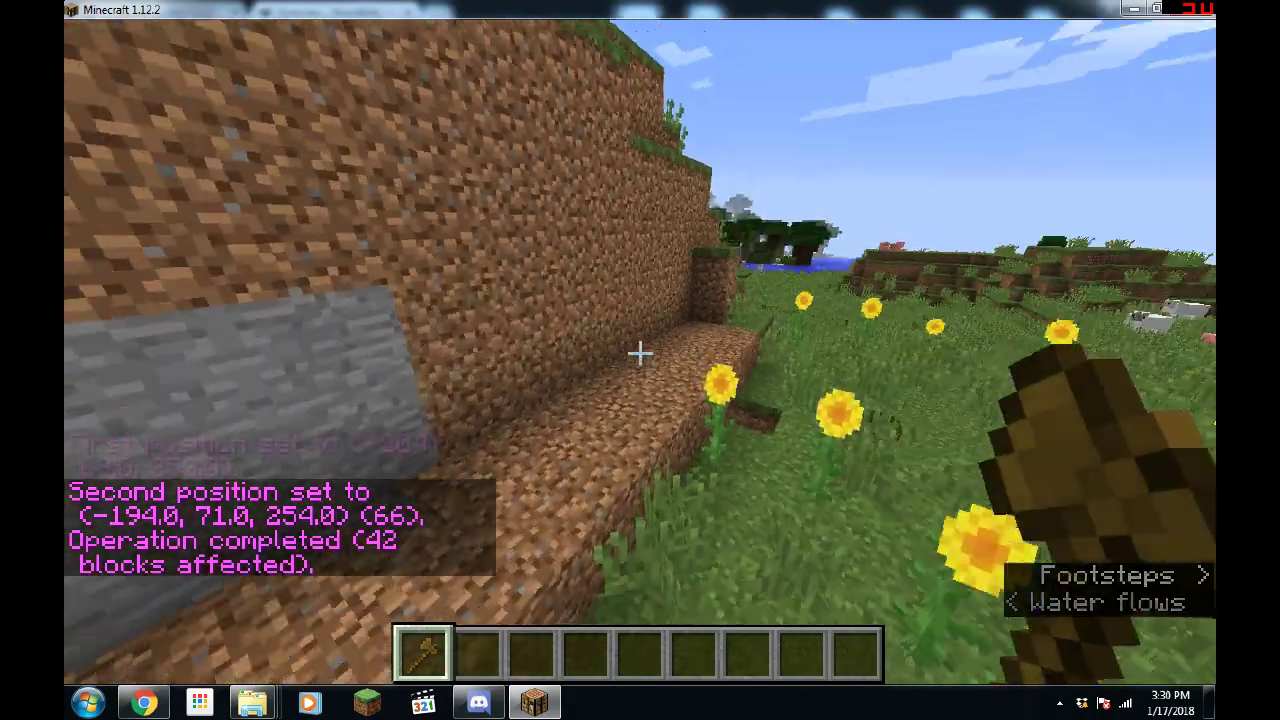
key("w")
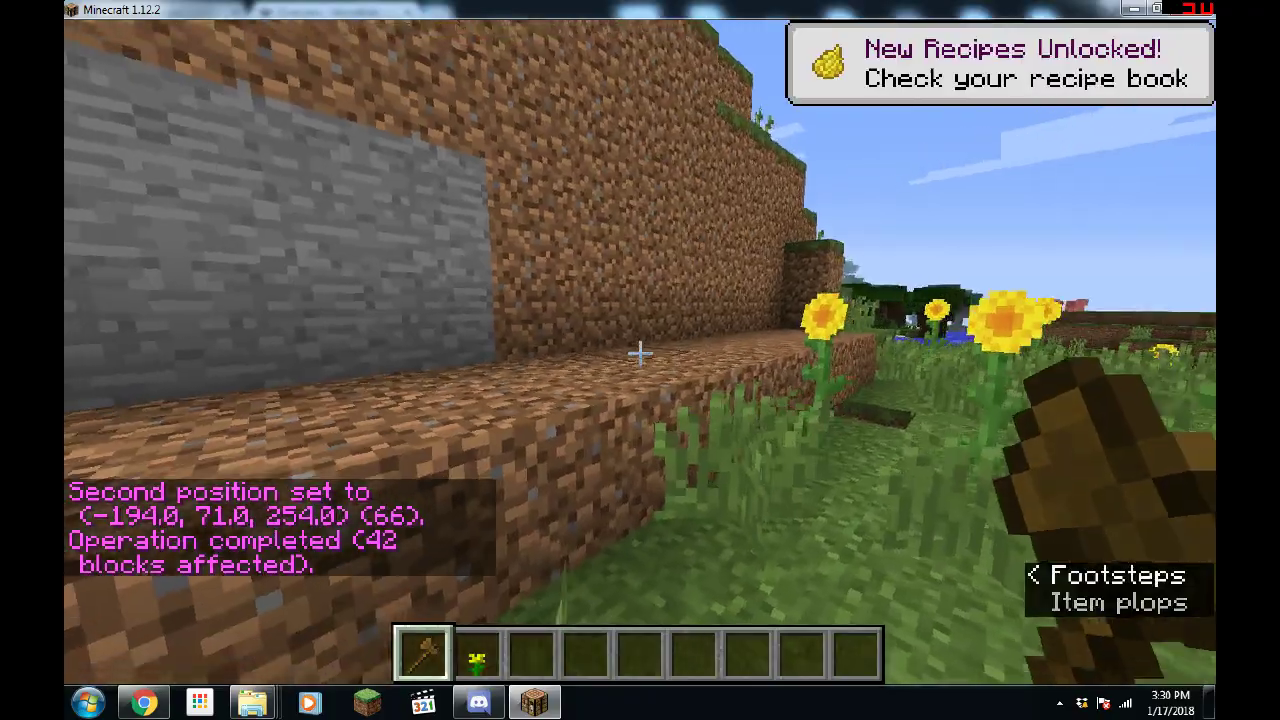
key("2")
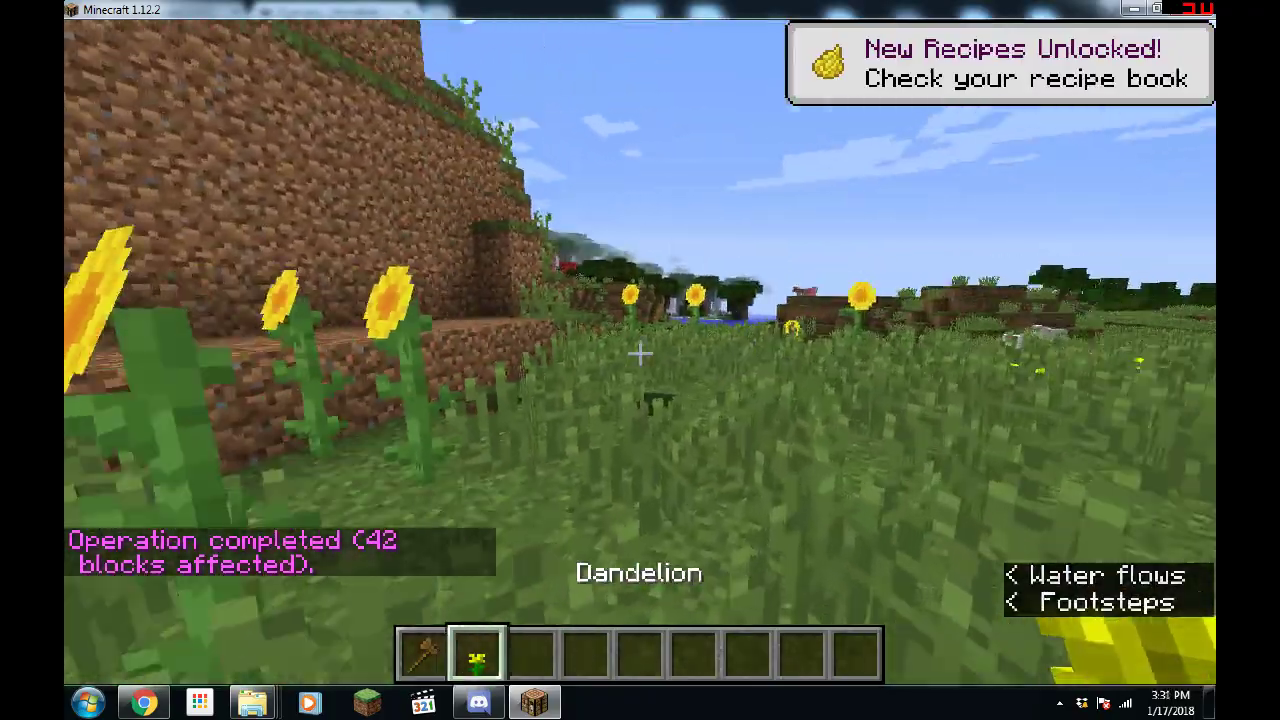